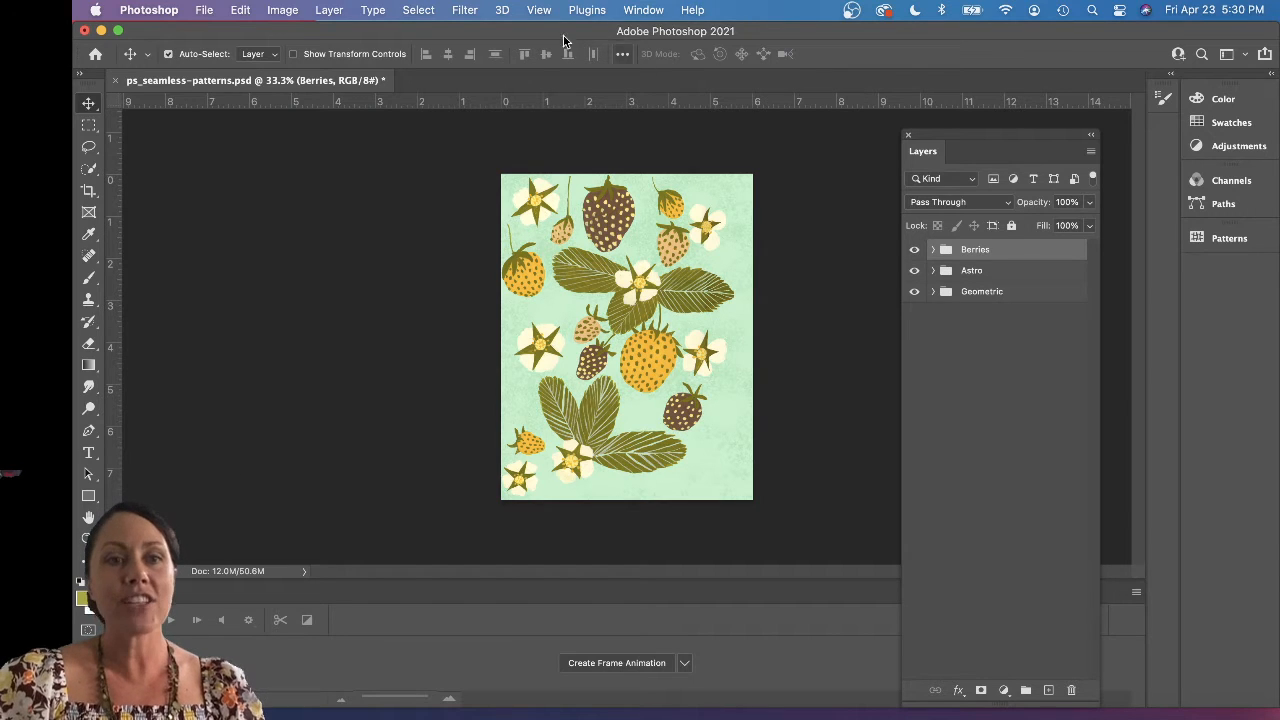
Shift the floating Layers panel slightly and hide the Berries, Astro and Geometric layer groups.
{"action": "left_click", "coordinate": [652, 10]}
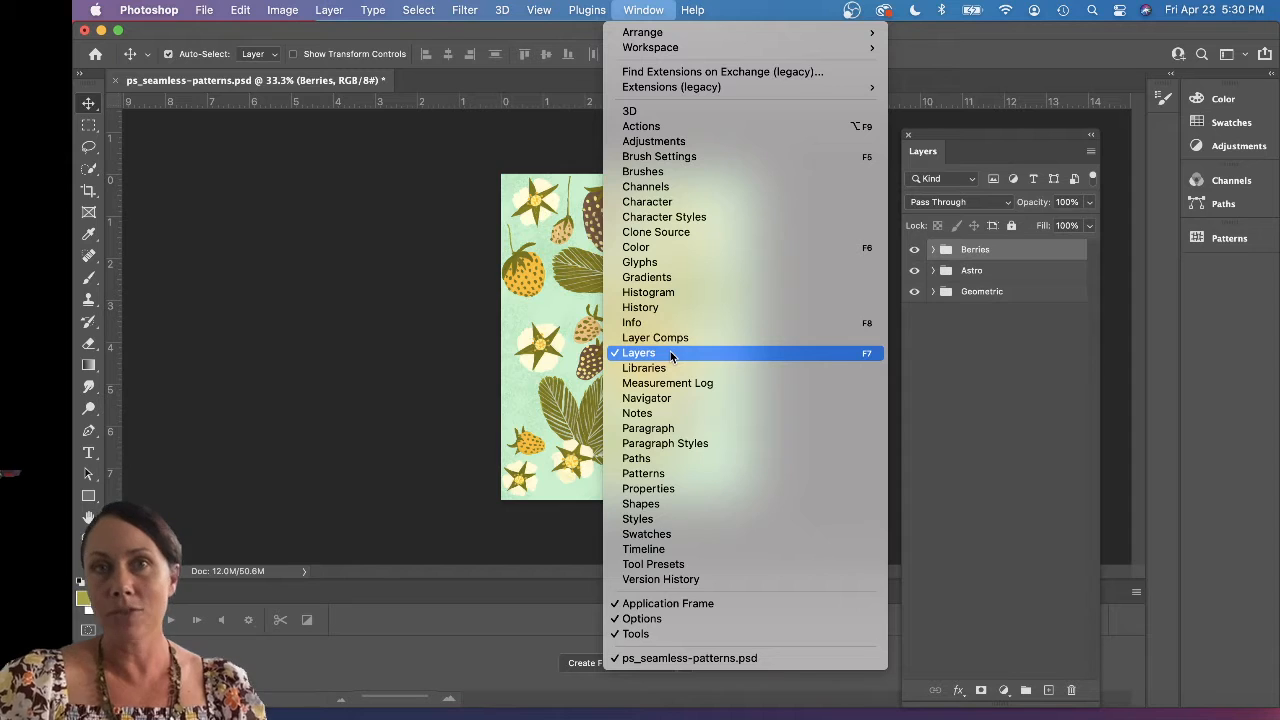
{"action": "left_click", "coordinate": [300, 410]}
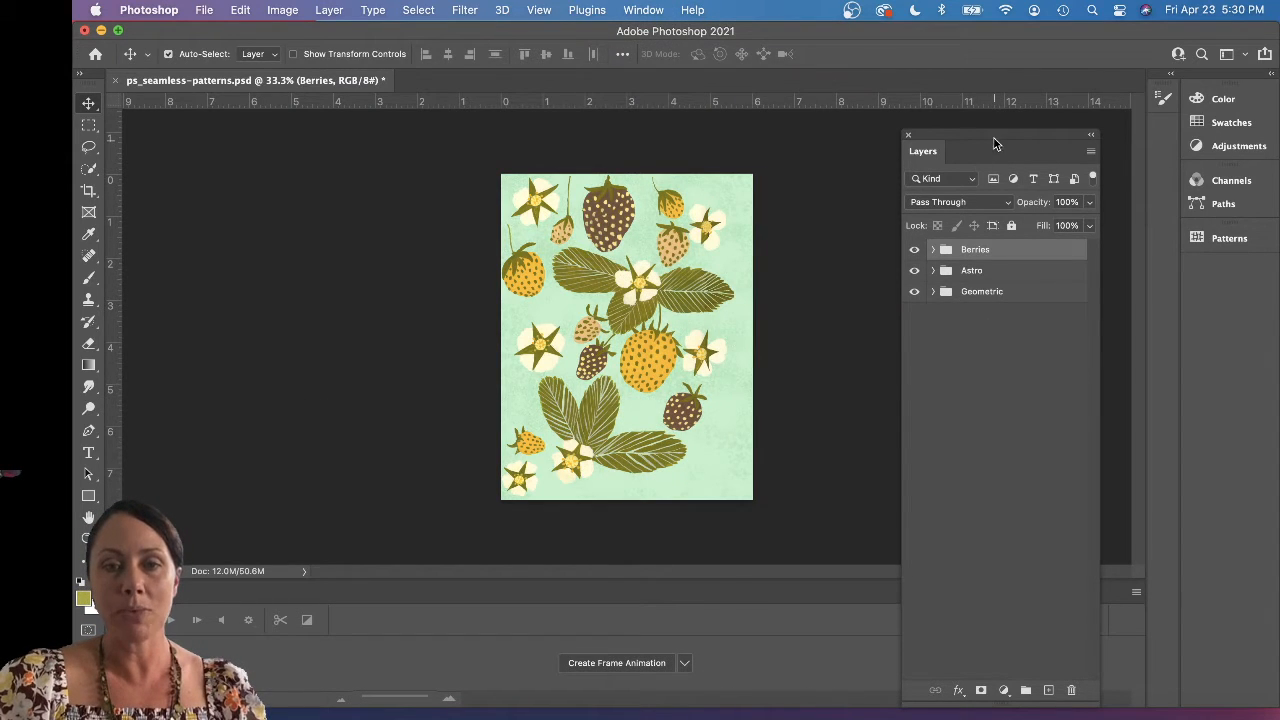
{"action": "left_click_drag", "start_coordinate": [940, 133], "coordinate": [905, 138]}
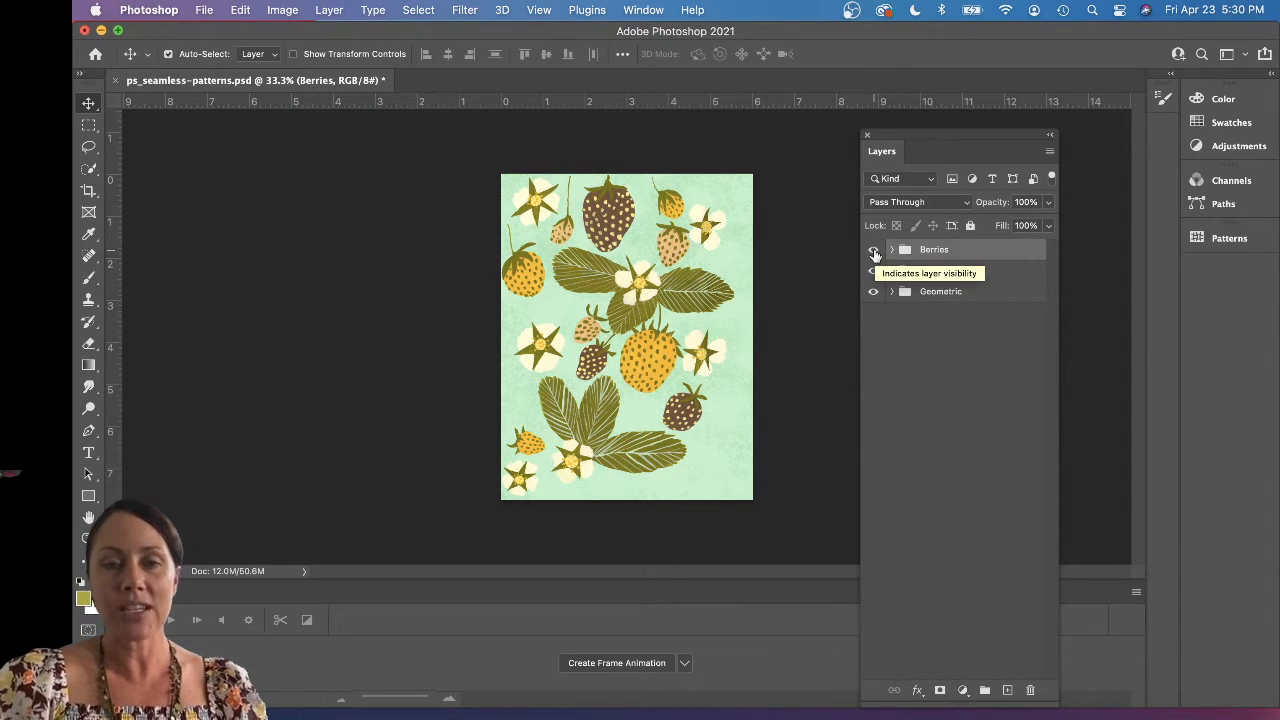
{"action": "left_click", "coordinate": [874, 252]}
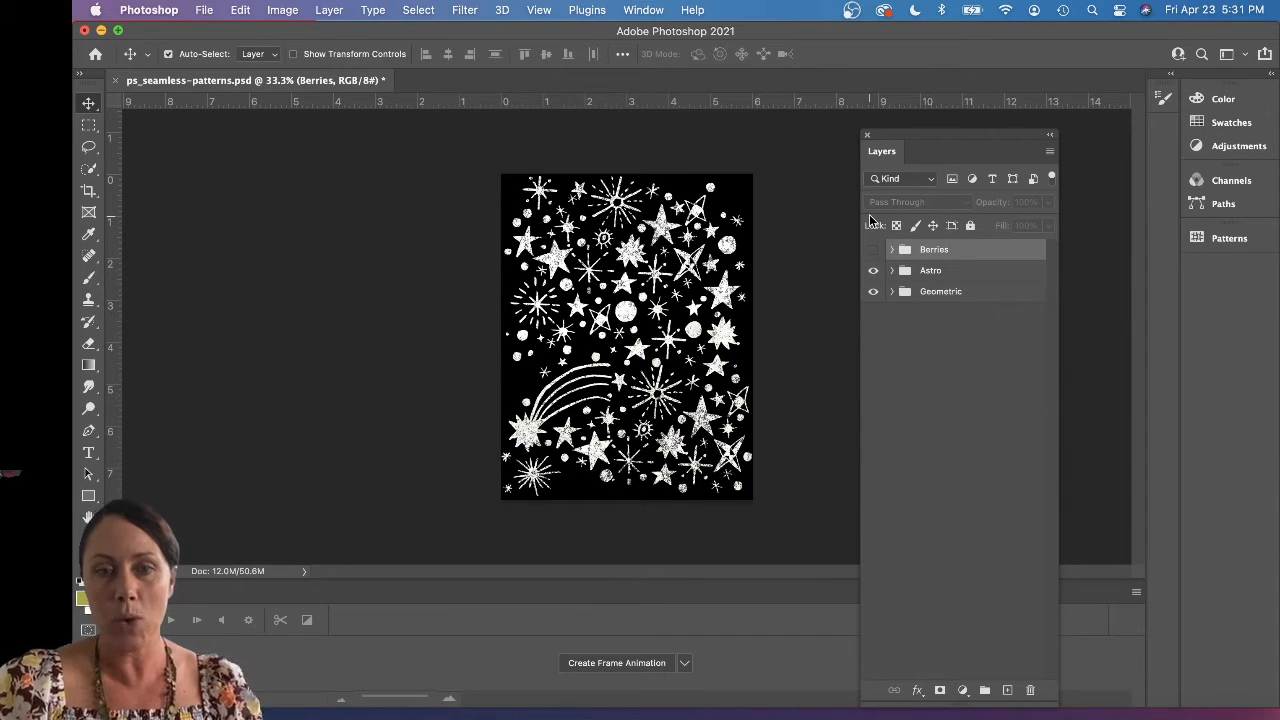
{"action": "left_click", "coordinate": [872, 271]}
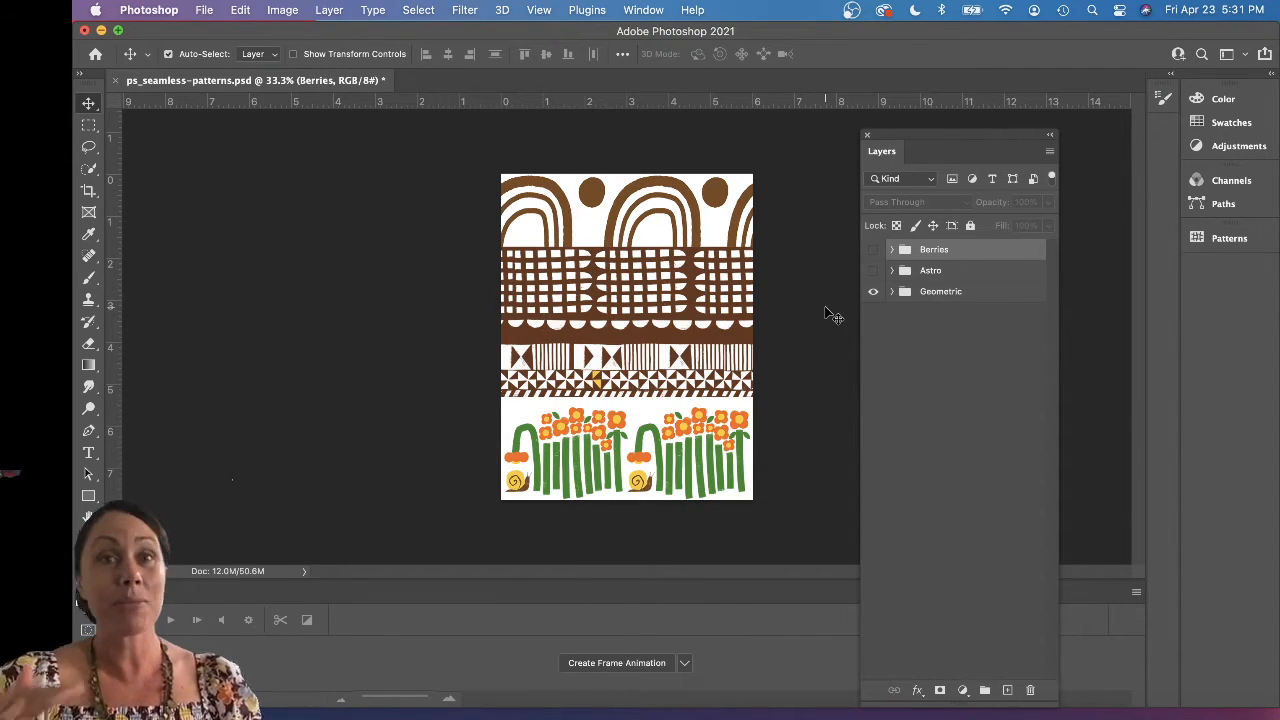
{"action": "left_click", "coordinate": [874, 294]}
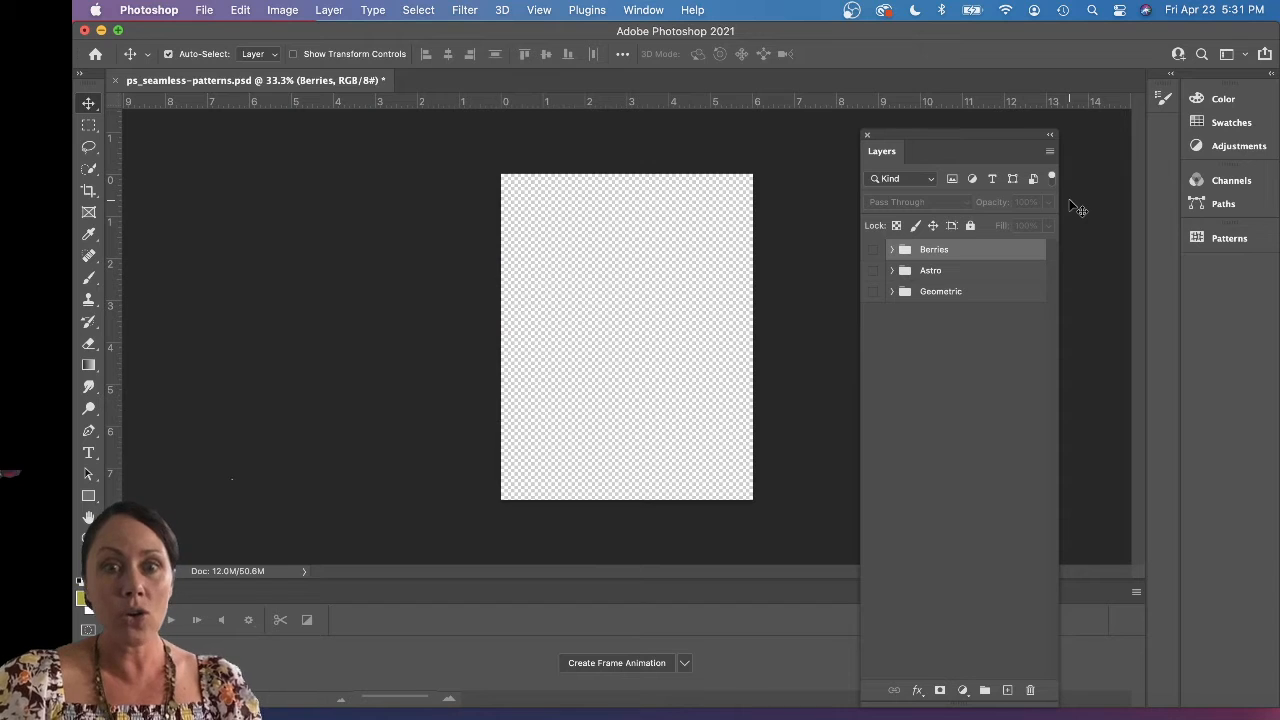
Show the Libraries panel and browse its Astro, Berries and Geometric assets.
{"action": "left_click", "coordinate": [657, 9]}
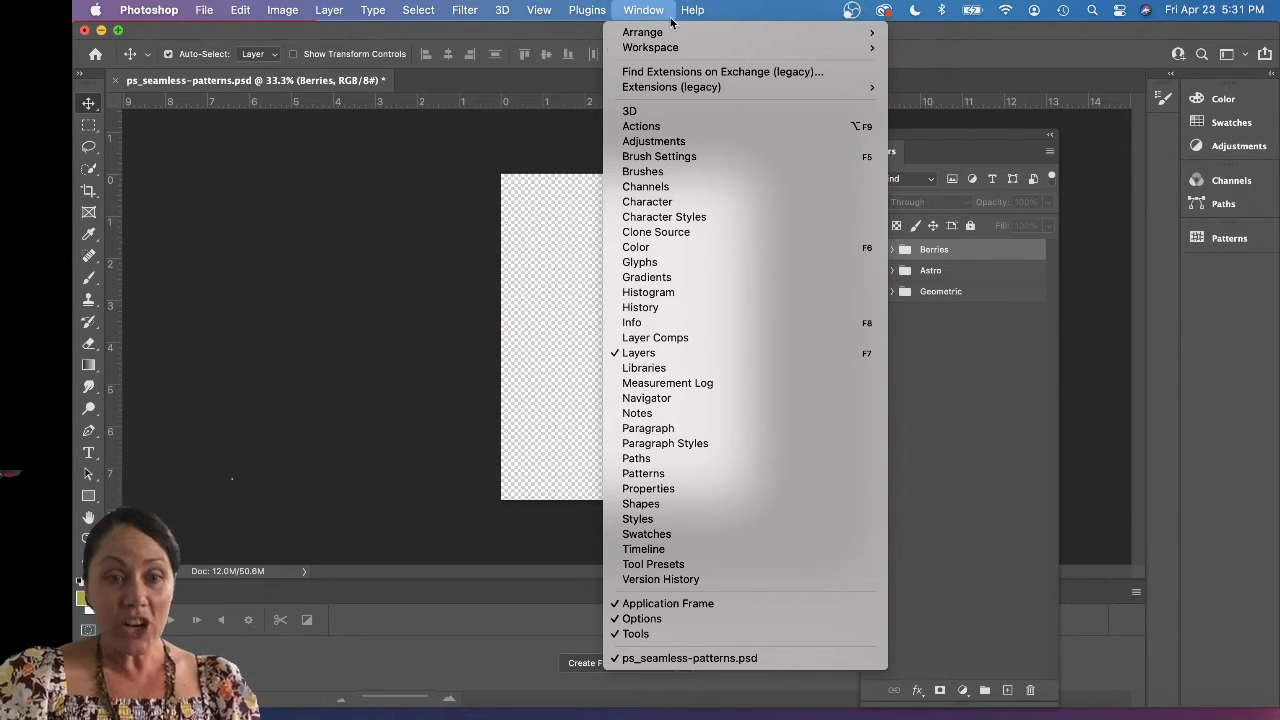
{"action": "left_click", "coordinate": [715, 368]}
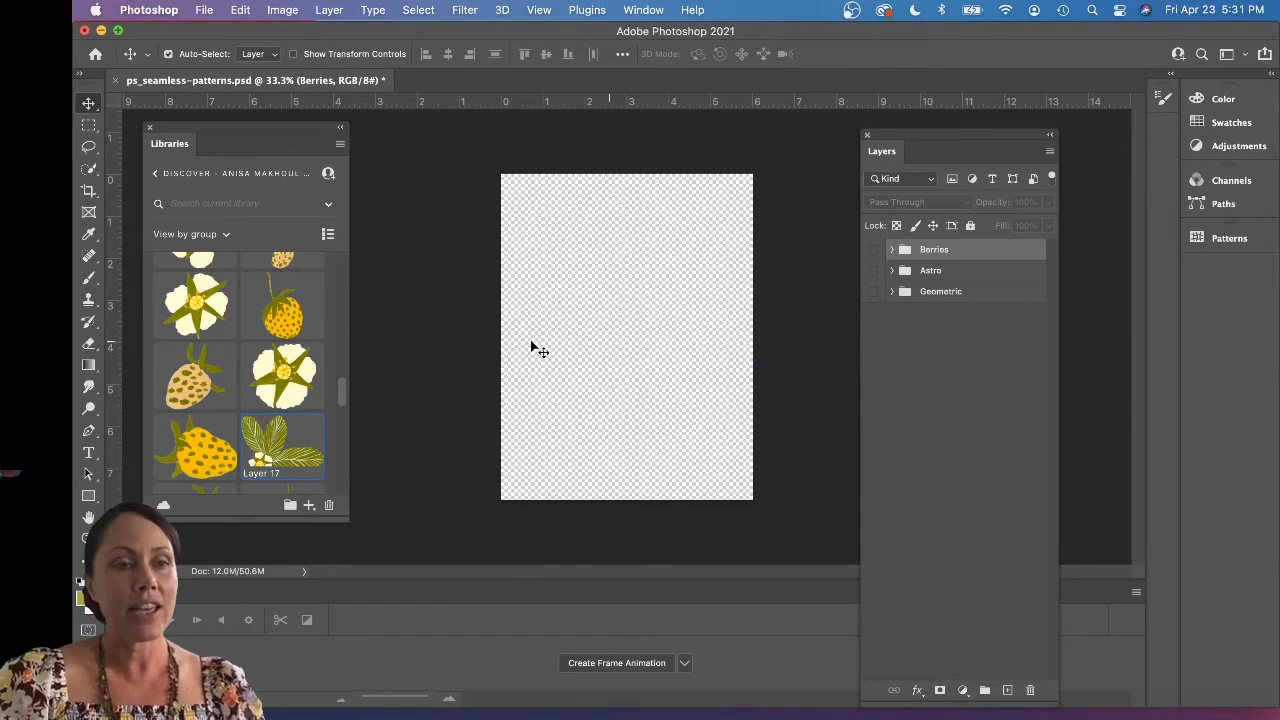
{"action": "scroll", "coordinate": [251, 371], "scroll_direction": "down", "scroll_amount": 2}
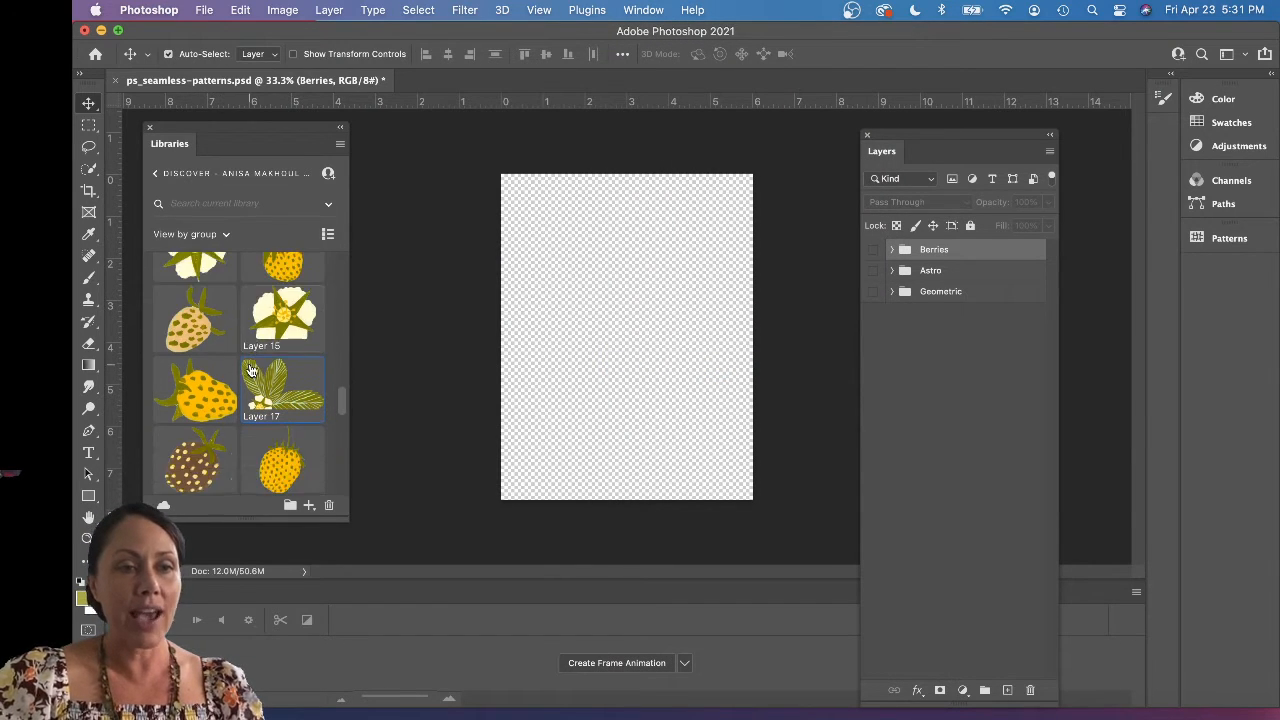
{"action": "scroll", "coordinate": [251, 370], "scroll_direction": "down", "scroll_amount": 10}
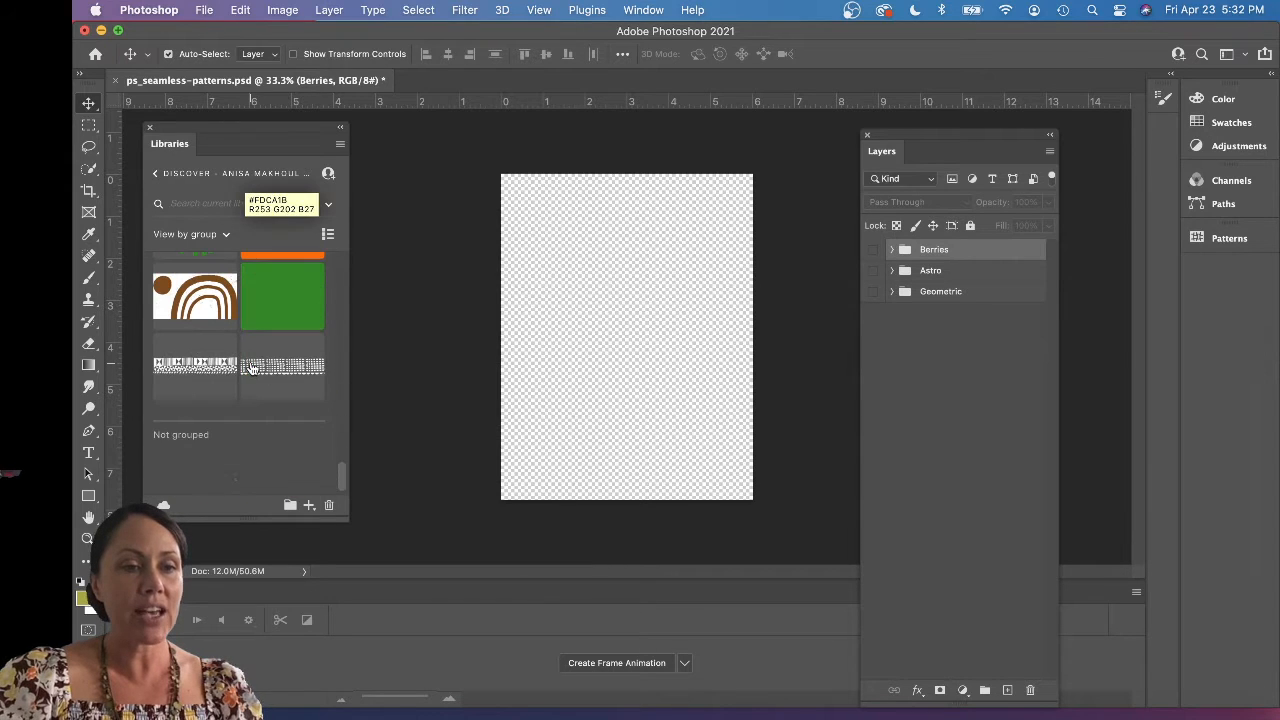
{"action": "scroll", "coordinate": [252, 368], "scroll_direction": "up", "scroll_amount": 8}
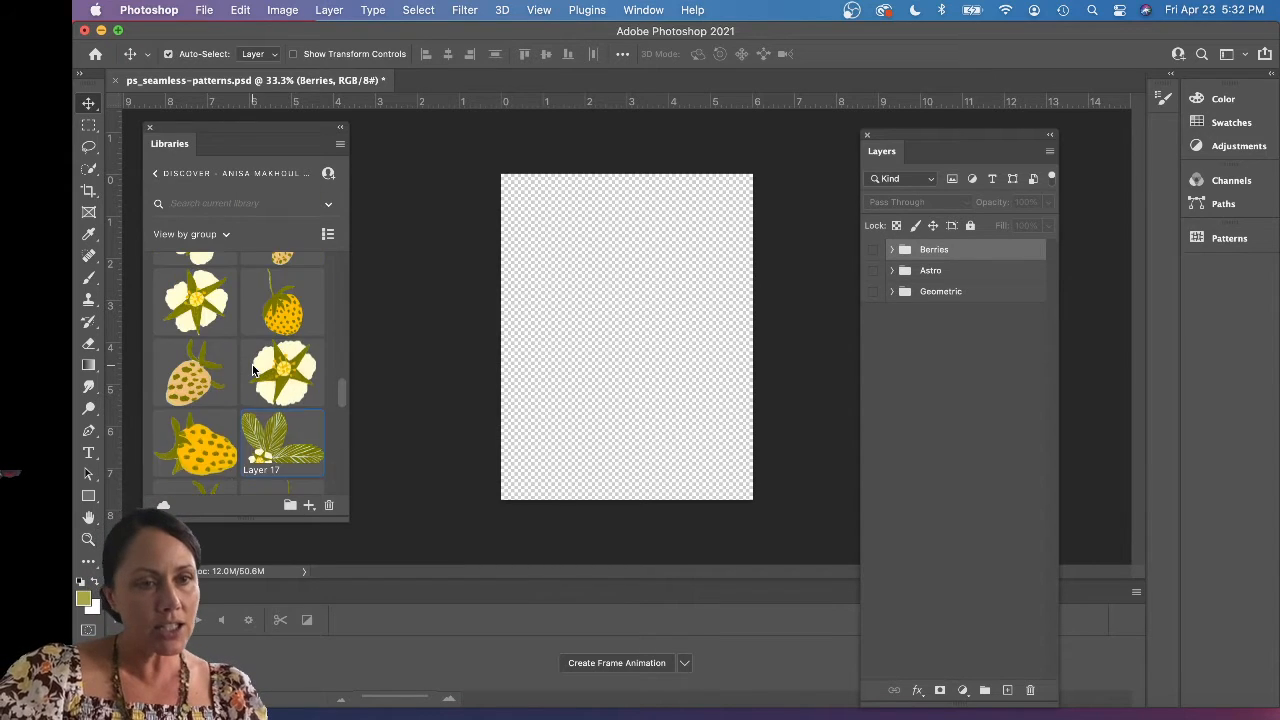
{"action": "scroll", "coordinate": [252, 368], "scroll_direction": "up", "scroll_amount": 10}
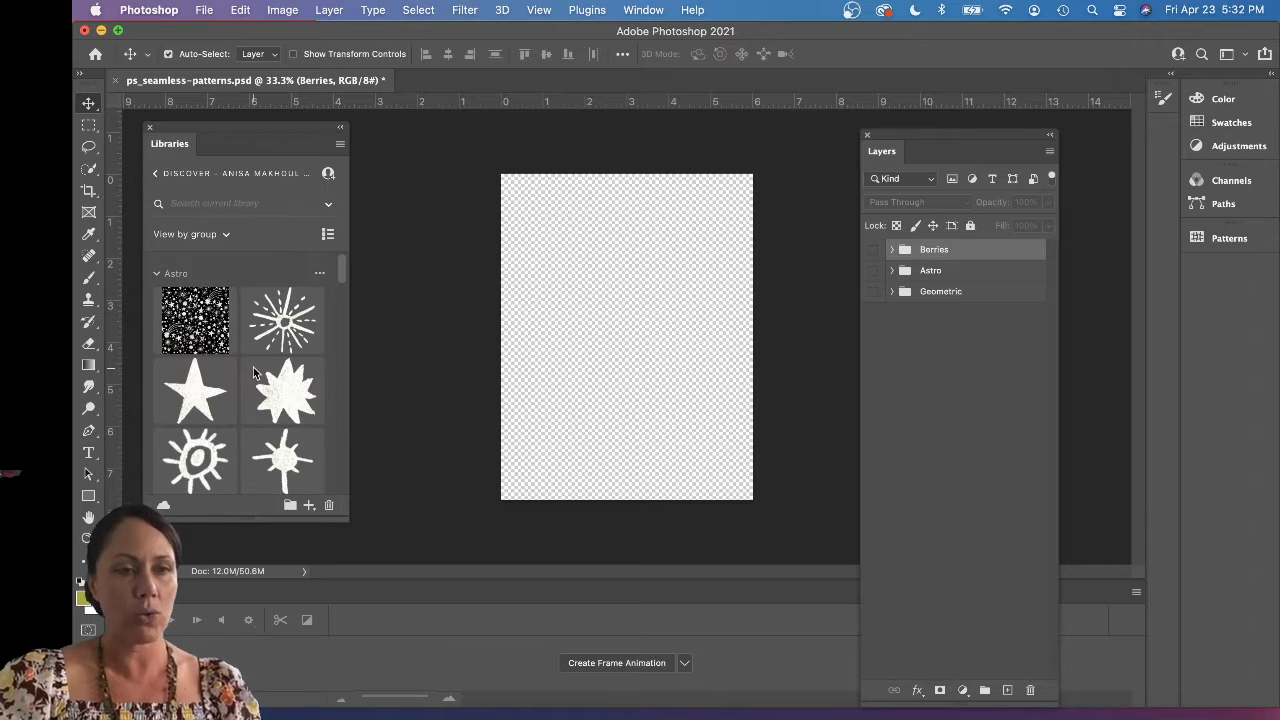
{"action": "scroll", "coordinate": [253, 370], "scroll_direction": "down", "scroll_amount": 3}
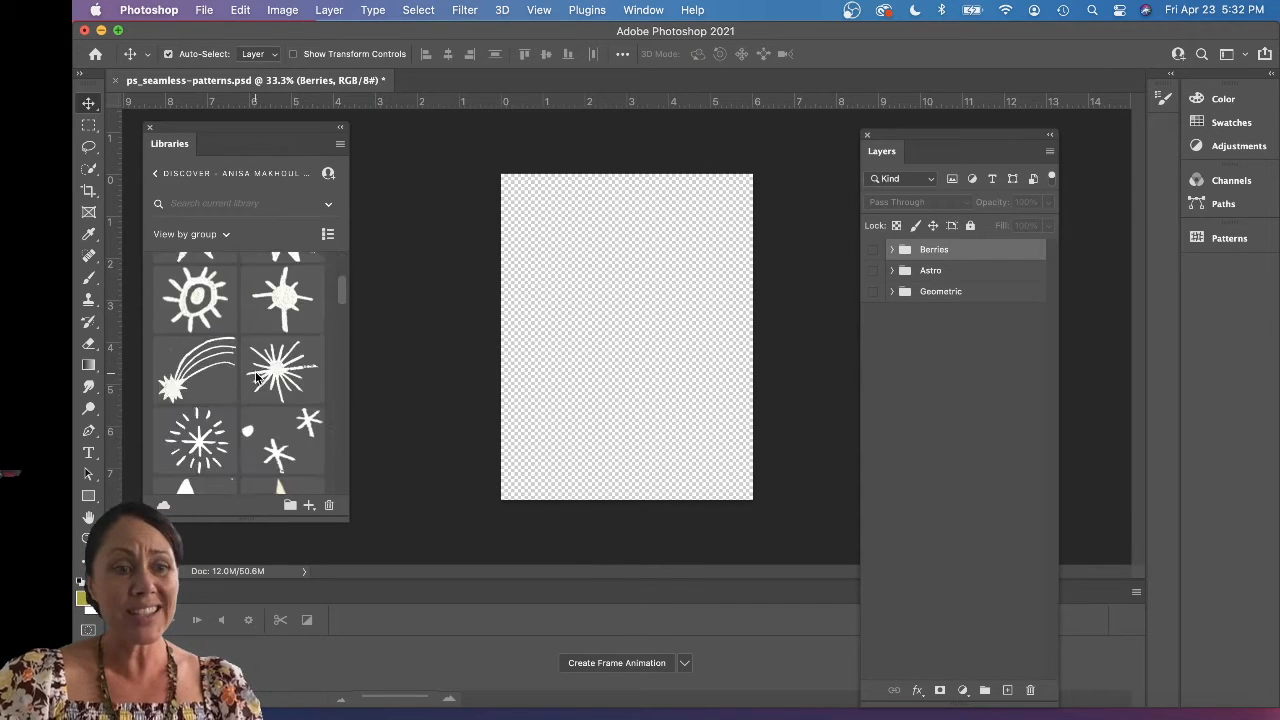
{"action": "scroll", "coordinate": [257, 376], "scroll_direction": "down", "scroll_amount": 5}
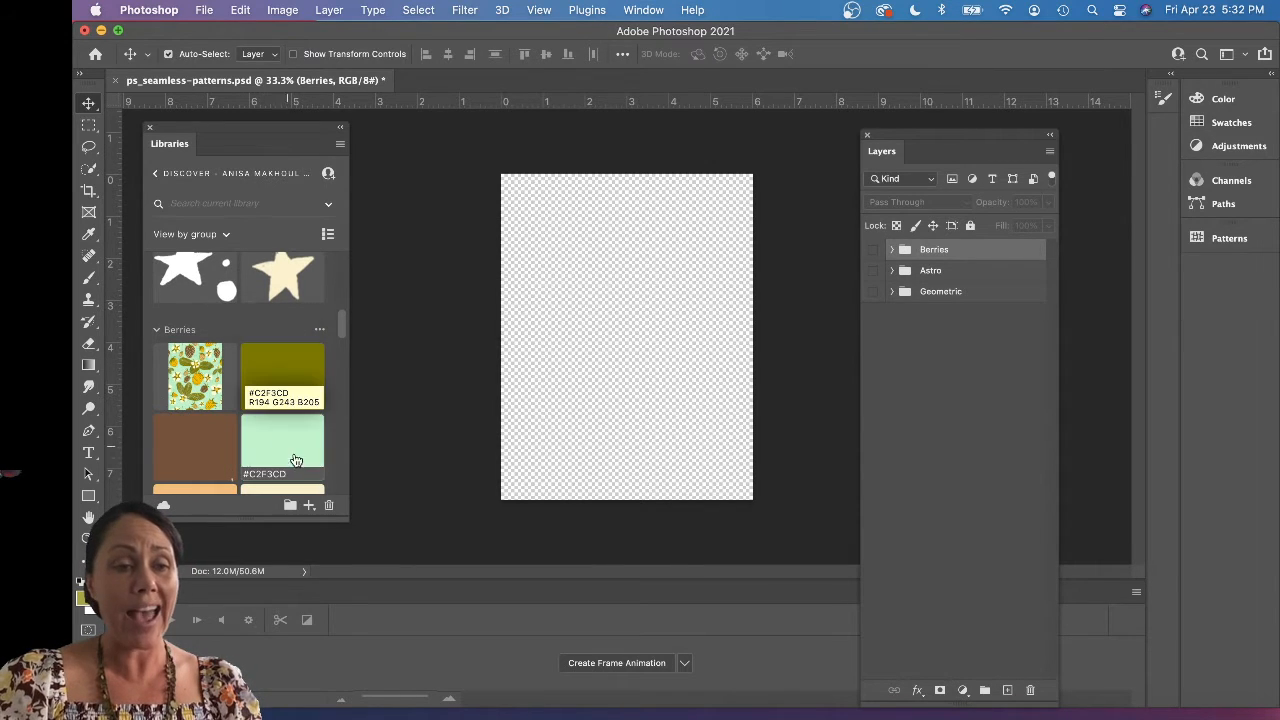
{"action": "scroll", "coordinate": [260, 380], "scroll_direction": "up", "scroll_amount": 2}
Add an empty layer above the Berries group and place the Layer 12 flower from the library in the canvas's upper left, scaled to about 116%.
{"action": "key", "text": "super+alt+shift+n"}
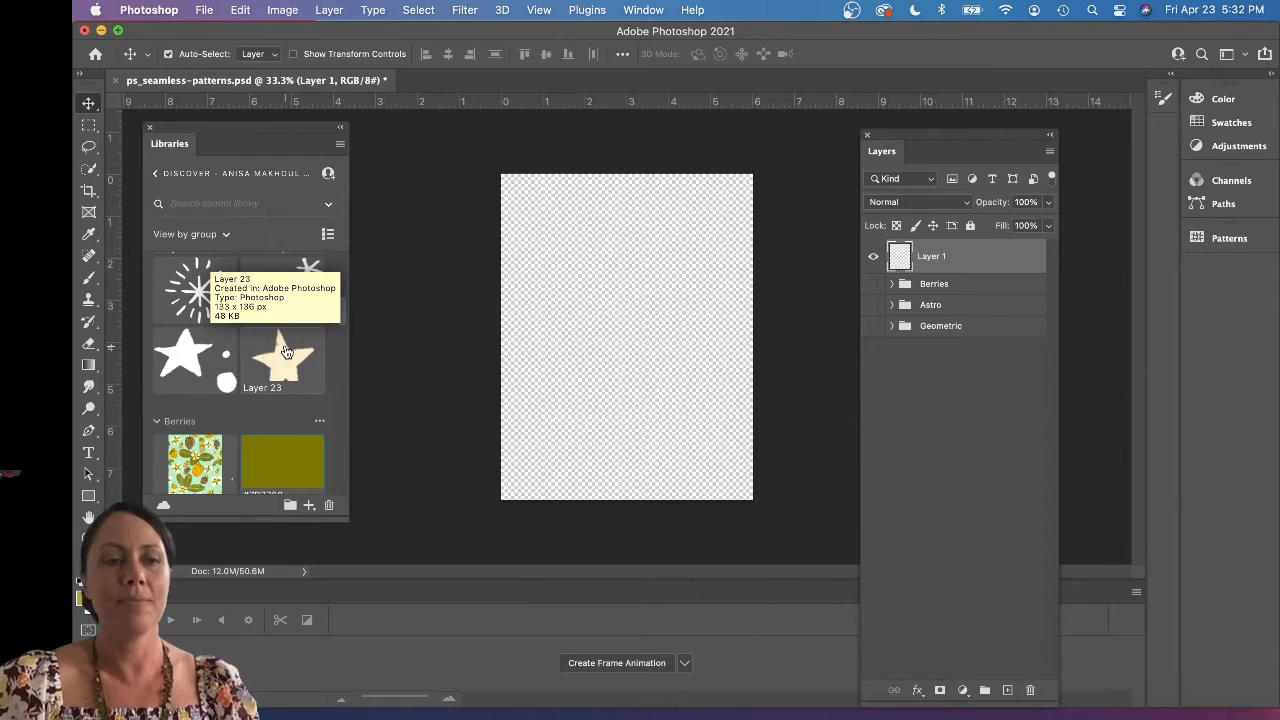
{"action": "scroll", "coordinate": [276, 357], "scroll_direction": "up", "scroll_amount": 1}
{"action": "scroll", "coordinate": [277, 359], "scroll_direction": "up", "scroll_amount": 1}
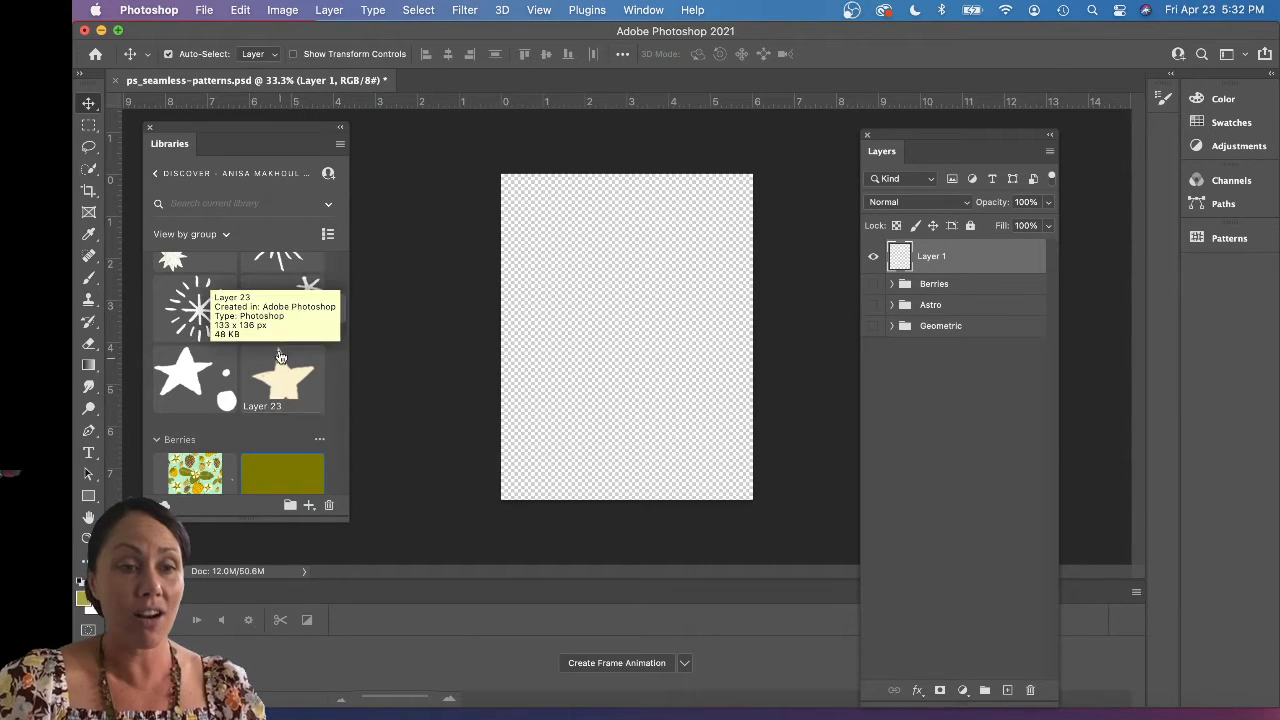
{"action": "scroll", "coordinate": [278, 360], "scroll_direction": "up", "scroll_amount": 5}
{"action": "scroll", "coordinate": [277, 359], "scroll_direction": "up", "scroll_amount": 10}
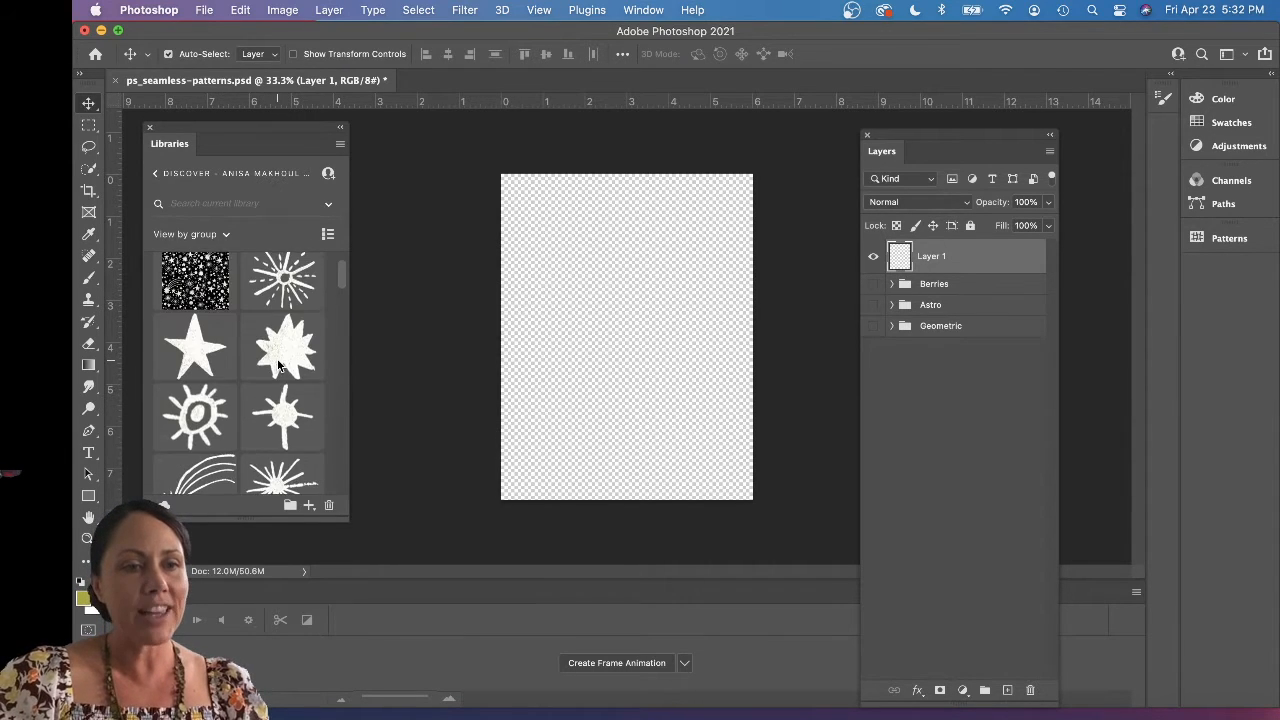
{"action": "scroll", "coordinate": [279, 368], "scroll_direction": "down", "scroll_amount": 1}
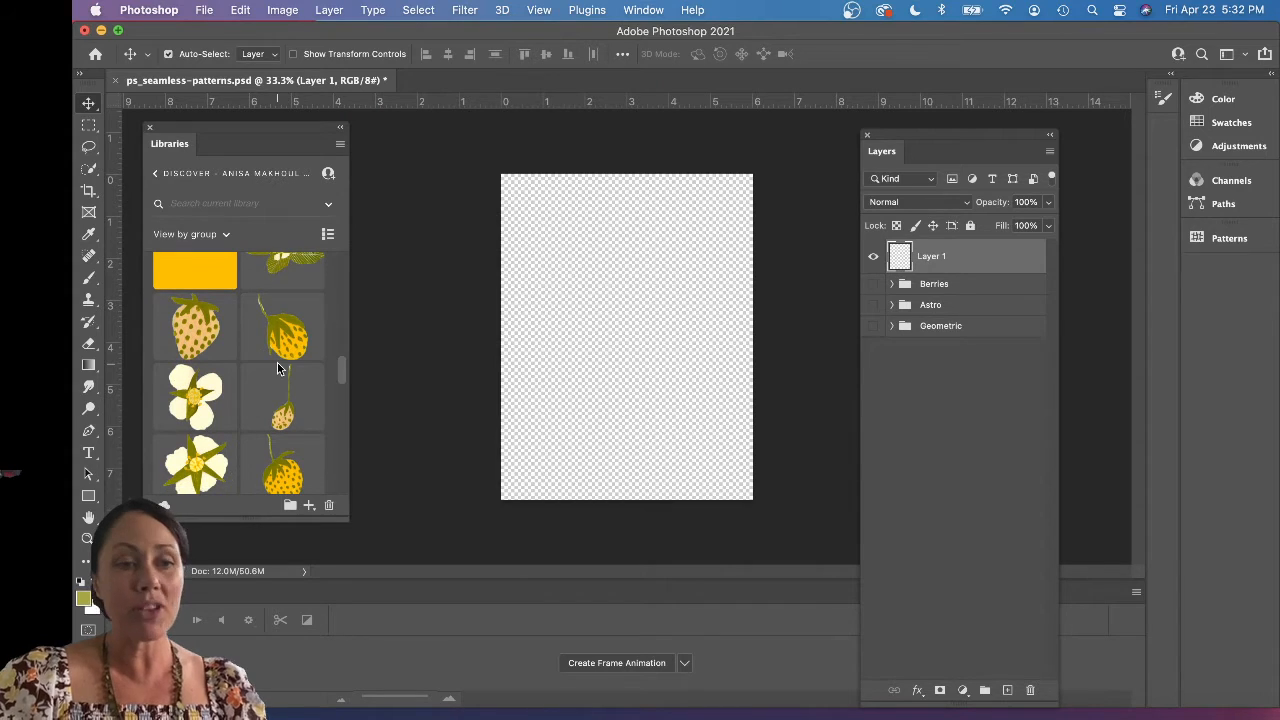
{"action": "scroll", "coordinate": [277, 370], "scroll_direction": "down", "scroll_amount": 5}
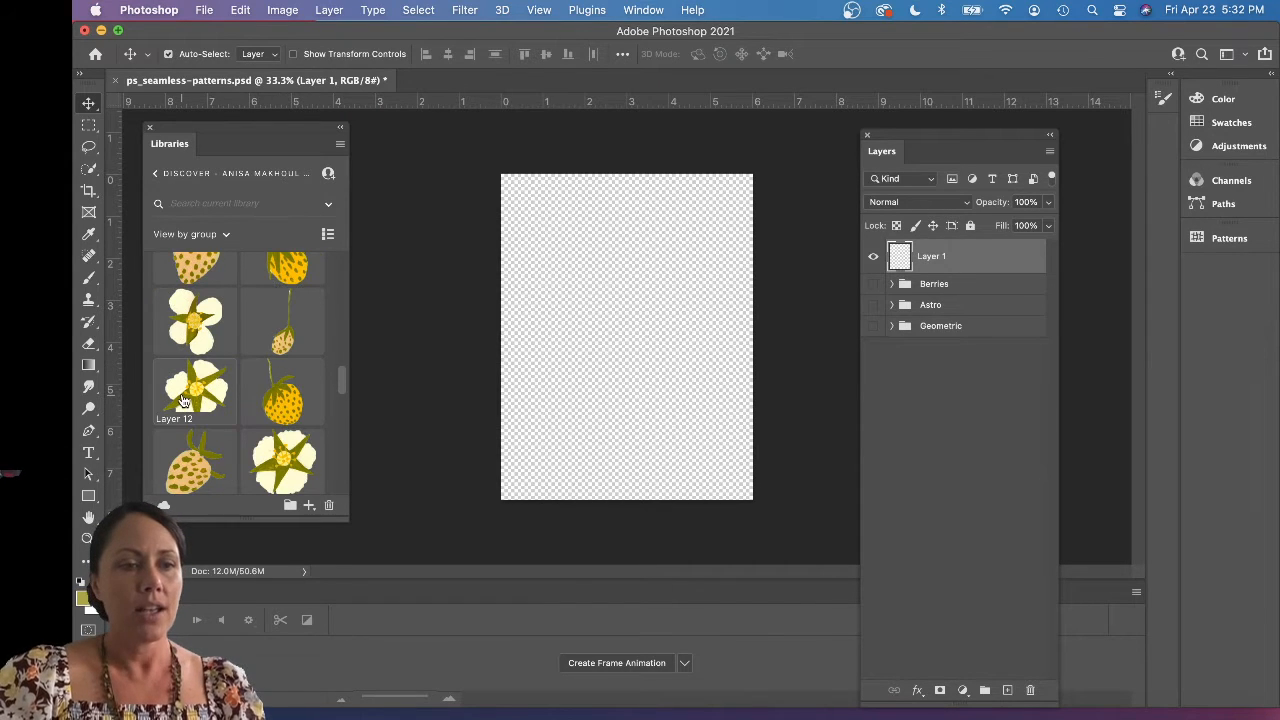
{"action": "left_click_drag", "start_coordinate": [187, 398], "coordinate": [574, 342]}
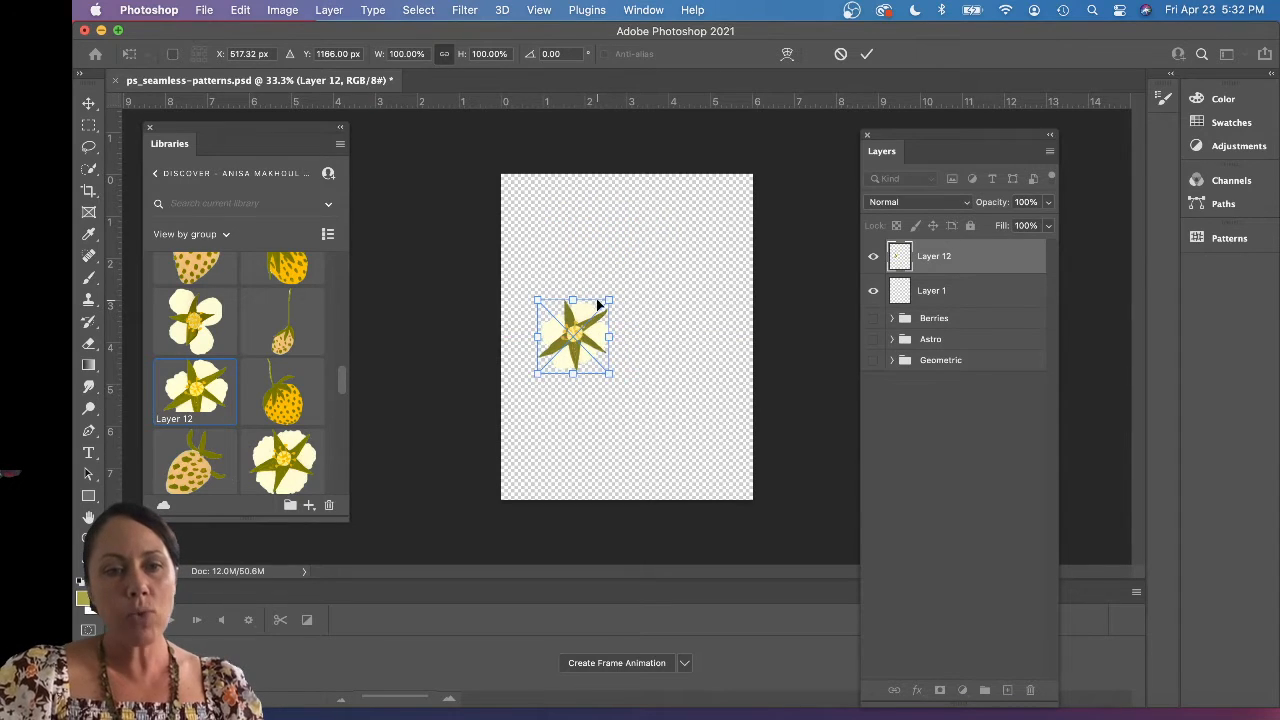
{"action": "left_click_drag", "start_coordinate": [609, 299], "coordinate": [590, 262]}
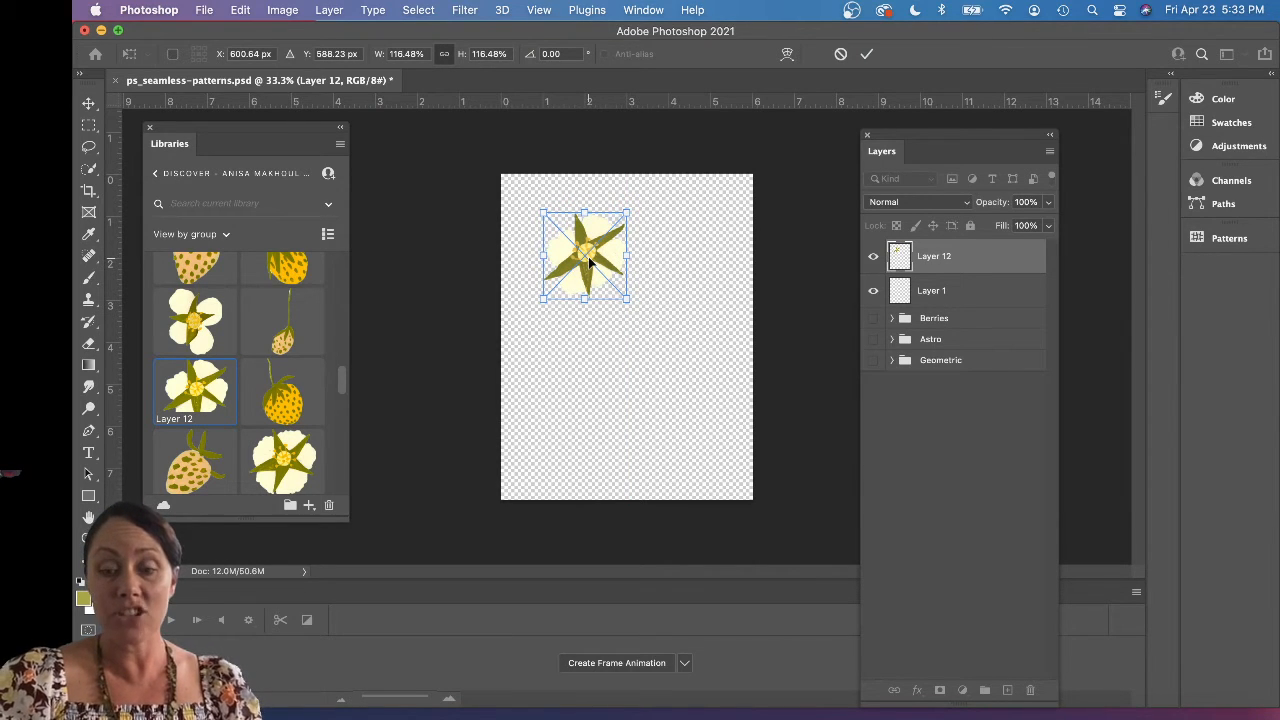
{"action": "key", "text": "Return"}
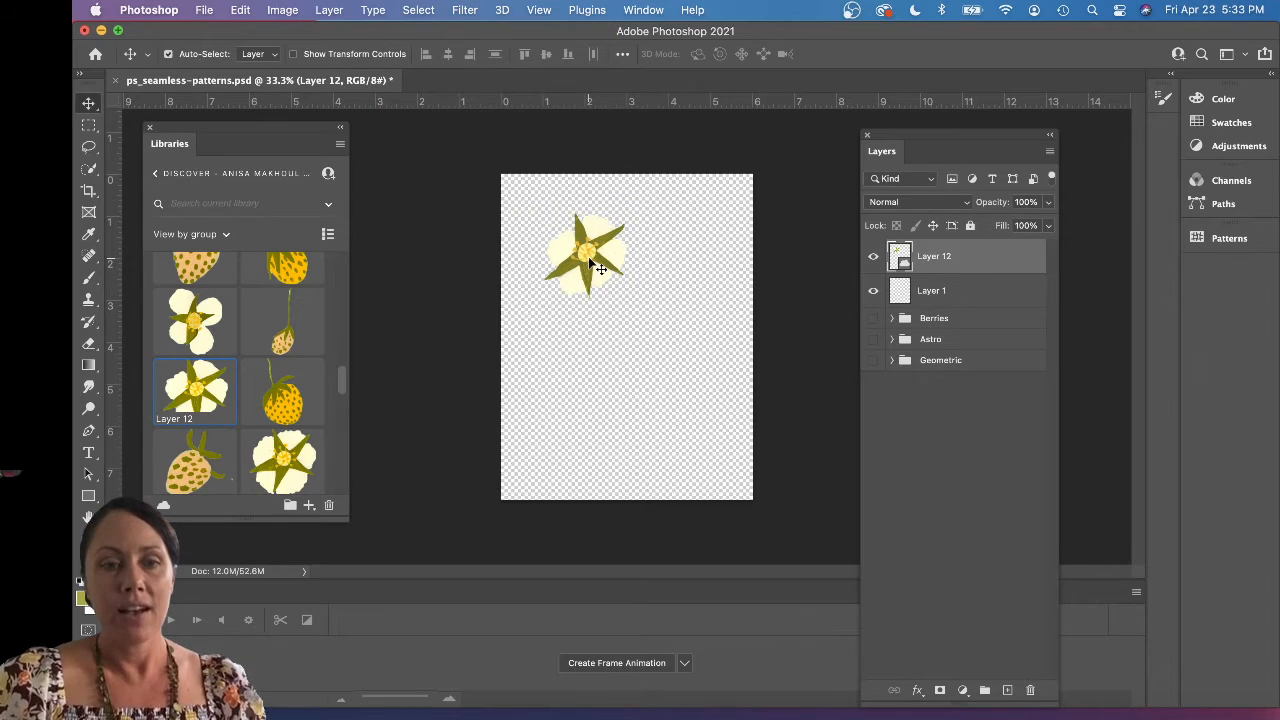
Reposition the placed flower with Free Transform to about X 507 px, Y 658 px.
{"action": "mouse_move", "coordinate": [597, 267]}
{"action": "left_mouse_down"}
{"action": "mouse_move", "coordinate": [633, 260]}
{"action": "mouse_move", "coordinate": [651, 275]}
{"action": "mouse_move", "coordinate": [566, 252]}
{"action": "mouse_move", "coordinate": [592, 285]}
{"action": "mouse_move", "coordinate": [580, 269]}
{"action": "left_mouse_up"}
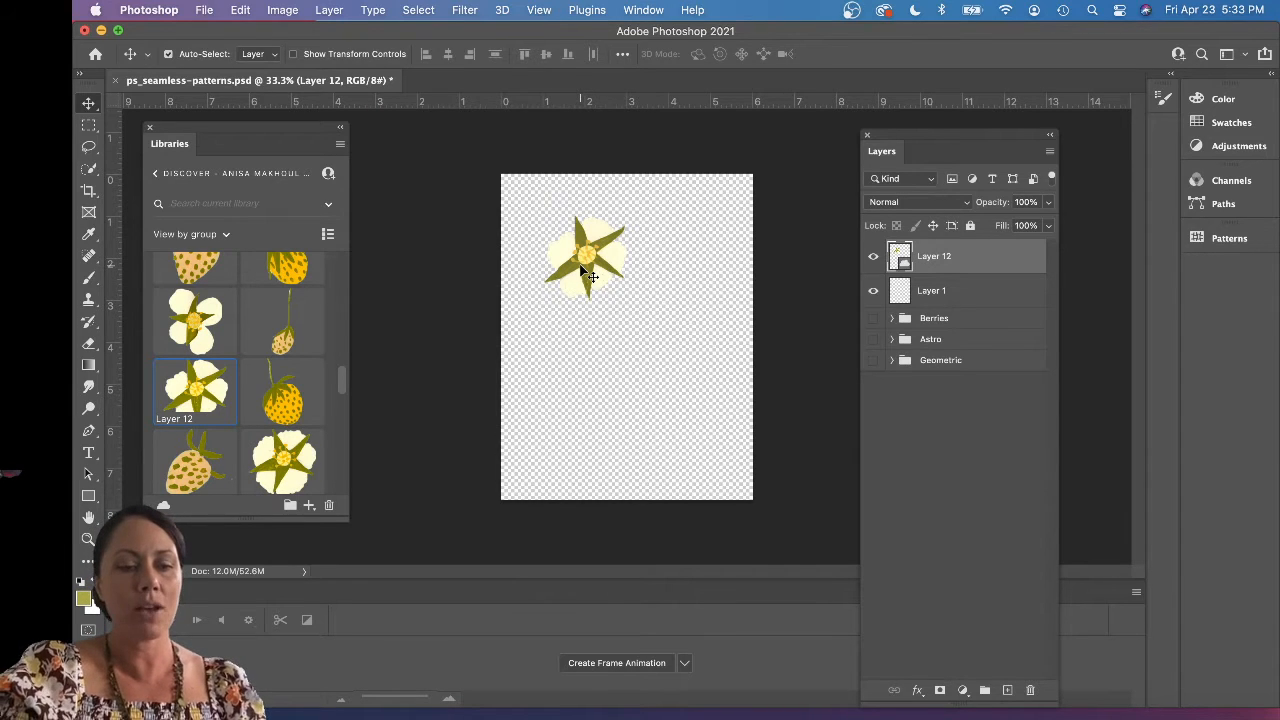
{"action": "key", "text": "super+t"}
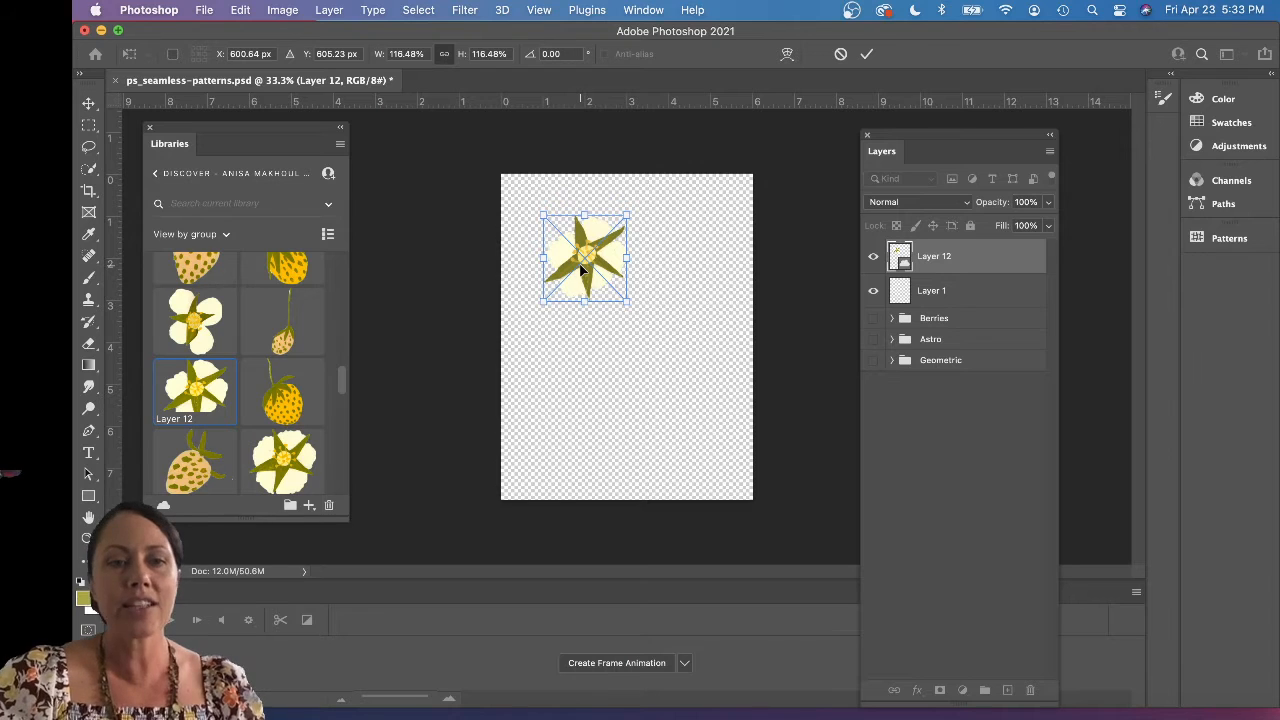
{"action": "left_click_drag", "start_coordinate": [592, 237], "coordinate": [561, 244]}
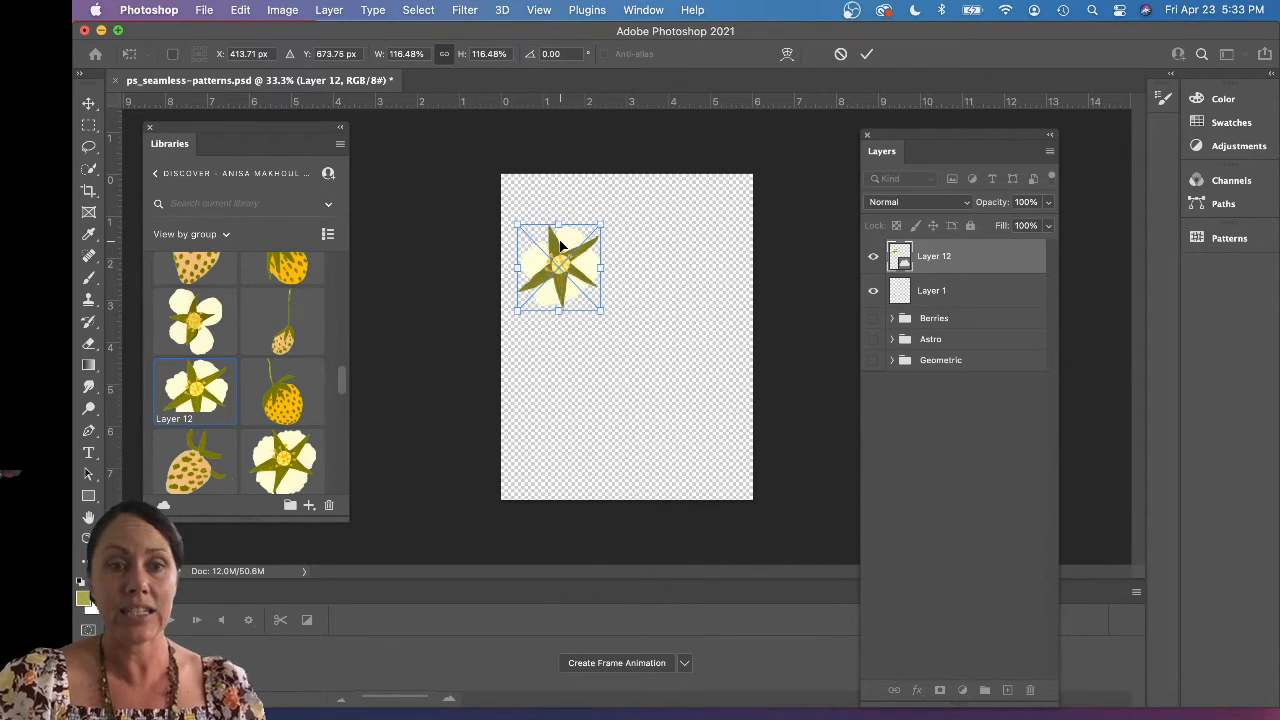
{"action": "left_click_drag", "start_coordinate": [561, 244], "coordinate": [573, 243]}
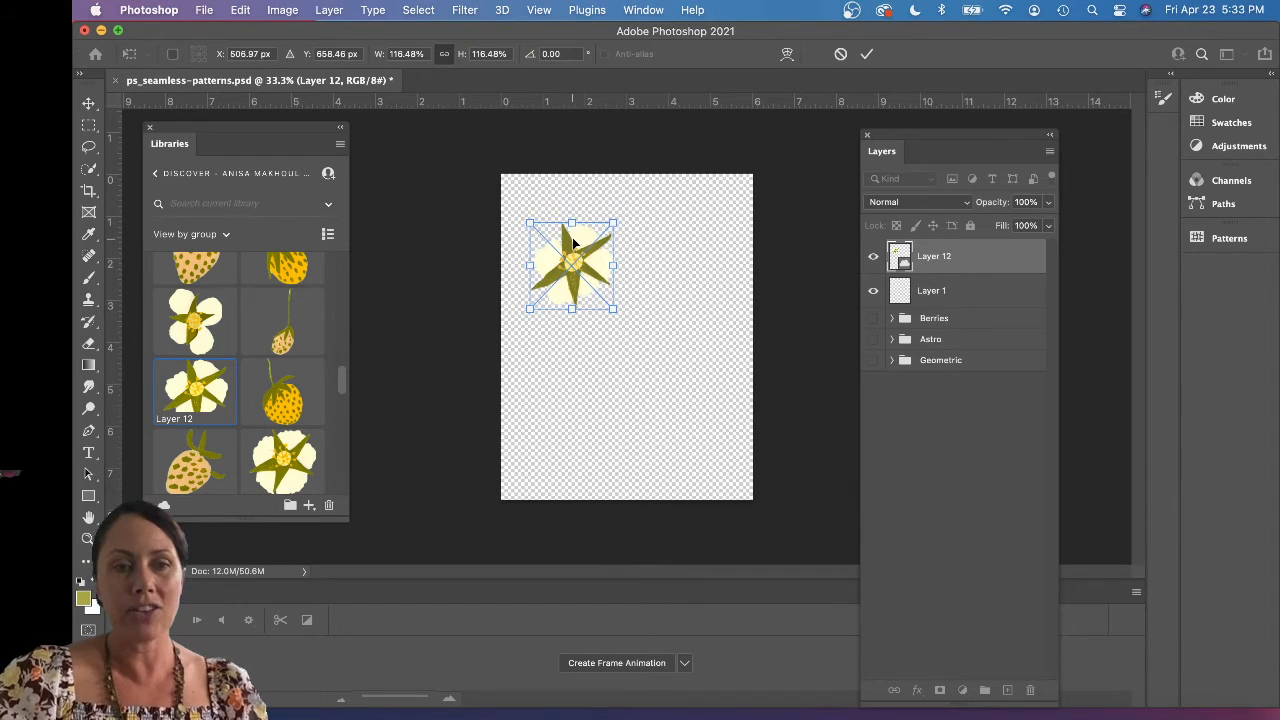
{"action": "key", "text": "Return"}
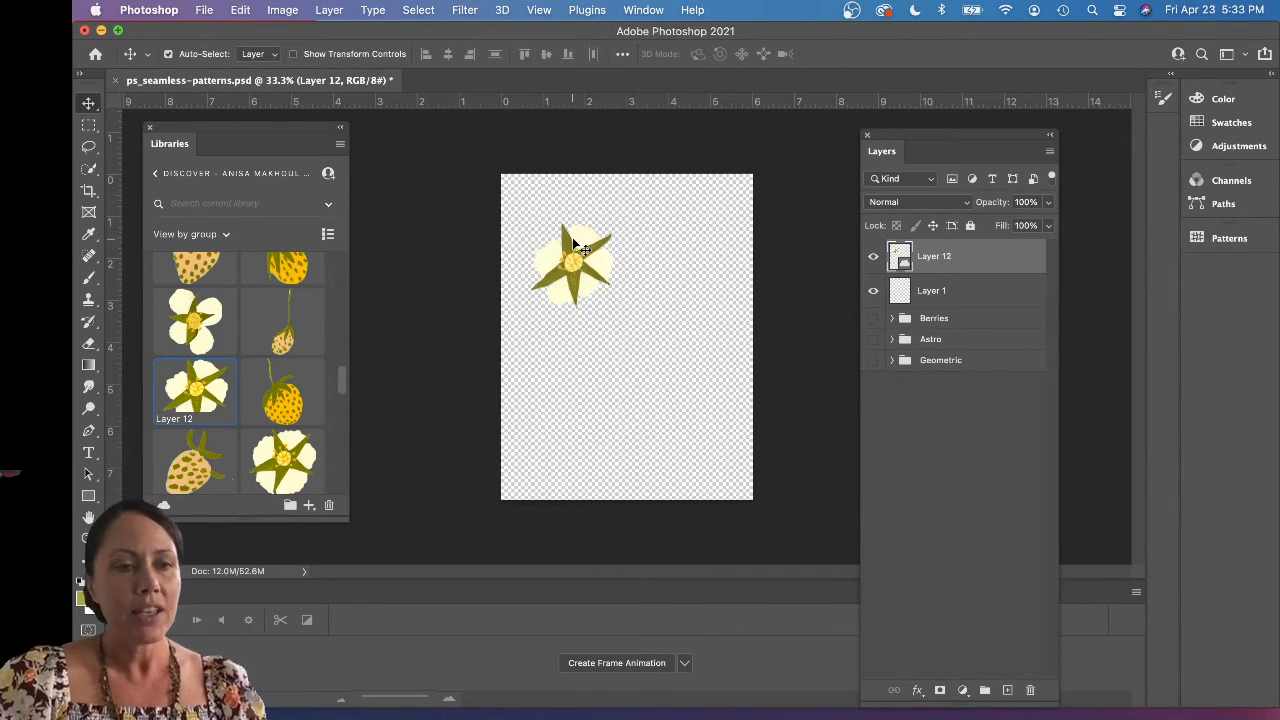
Place the yellow Layer 13 berry from the library near the canvas centre, below the flower, and scale it down.
{"action": "left_click_drag", "start_coordinate": [288, 398], "coordinate": [624, 362]}
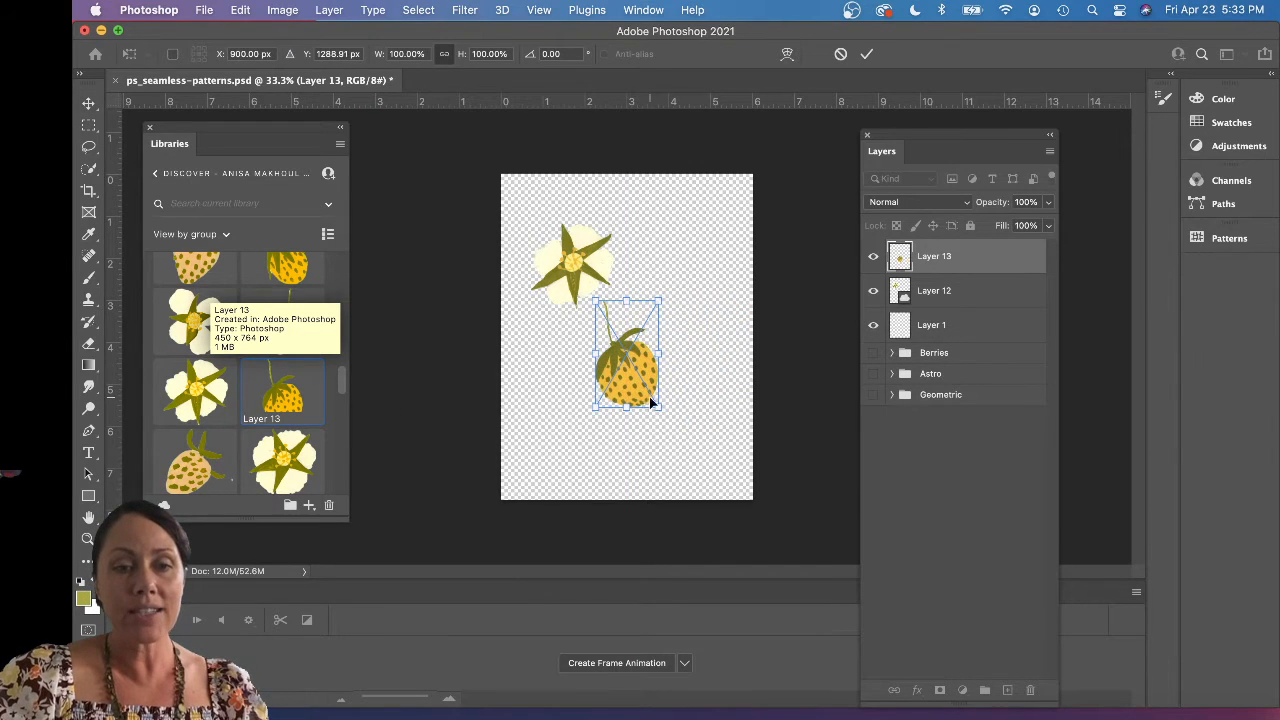
{"action": "left_click_drag", "start_coordinate": [657, 405], "coordinate": [632, 364]}
{"action": "key", "text": "Return"}
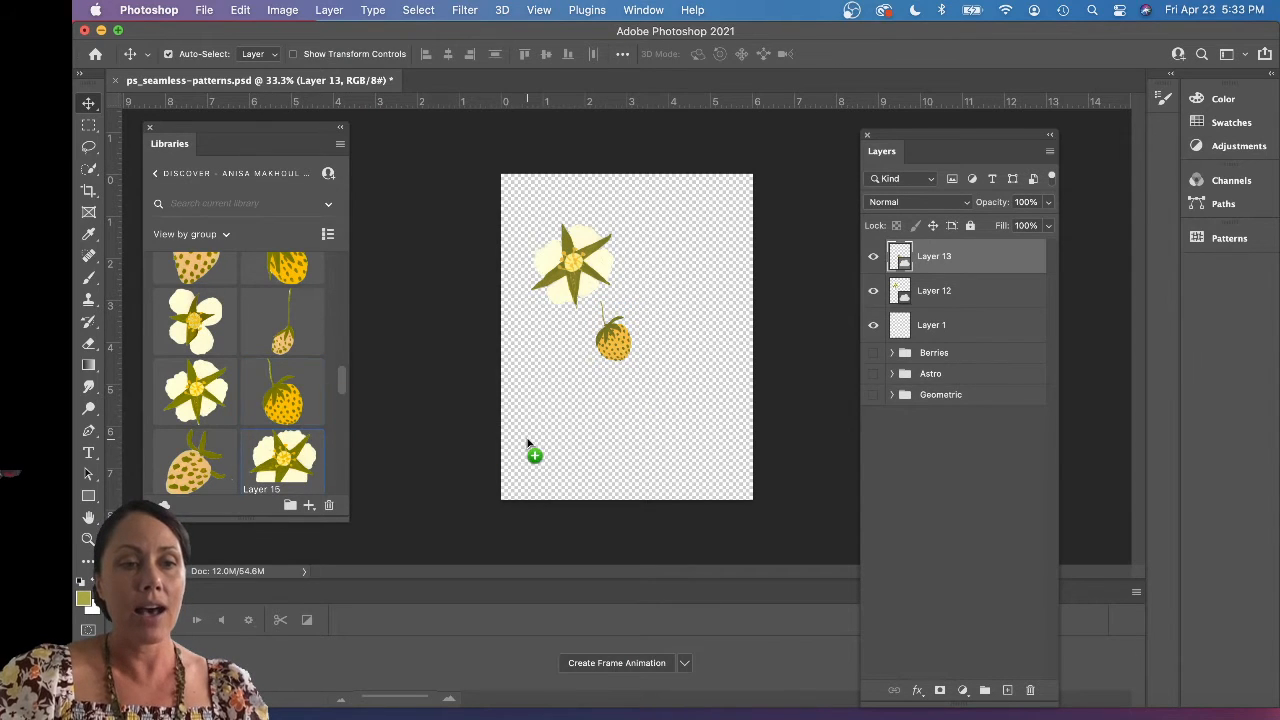
Place the Layer 15 flower in the canvas's lower right, rotated about 52° and scaled down.
{"action": "left_click_drag", "start_coordinate": [685, 444], "coordinate": [680, 440]}
{"action": "left_click_drag", "start_coordinate": [718, 396], "coordinate": [757, 438]}
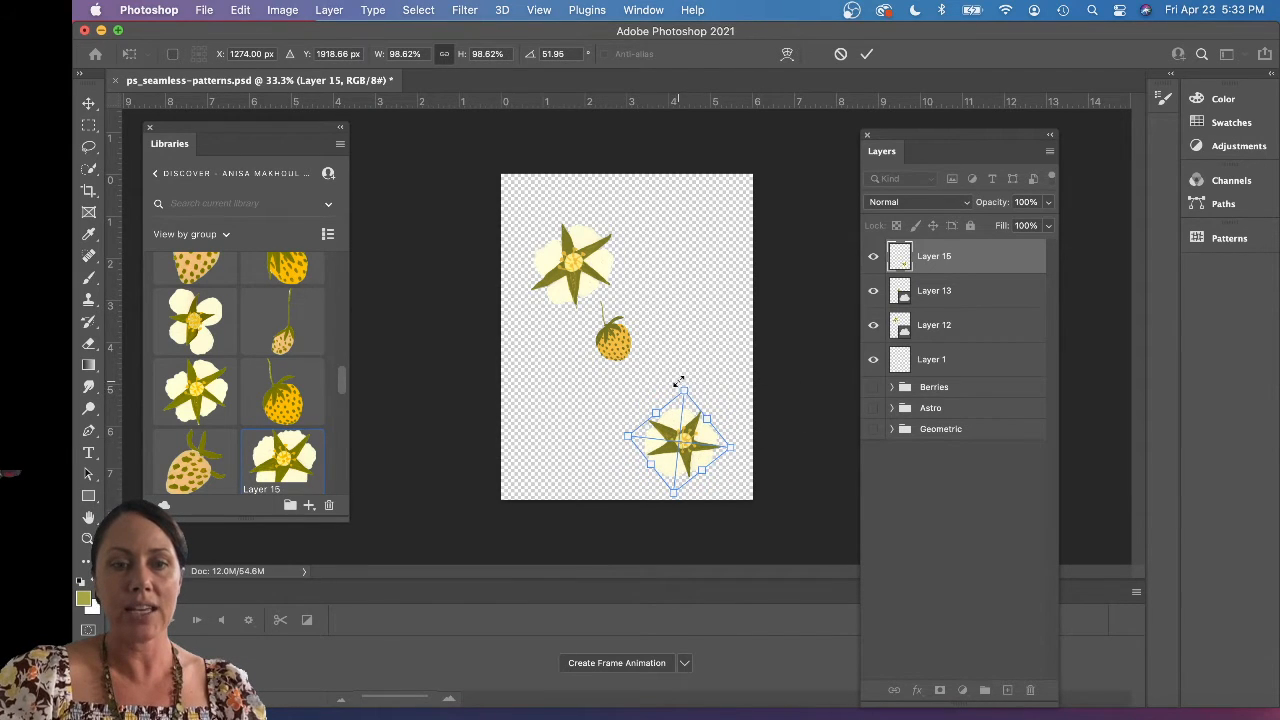
{"action": "left_click_drag", "start_coordinate": [684, 392], "coordinate": [679, 432]}
{"action": "key", "text": "Return"}
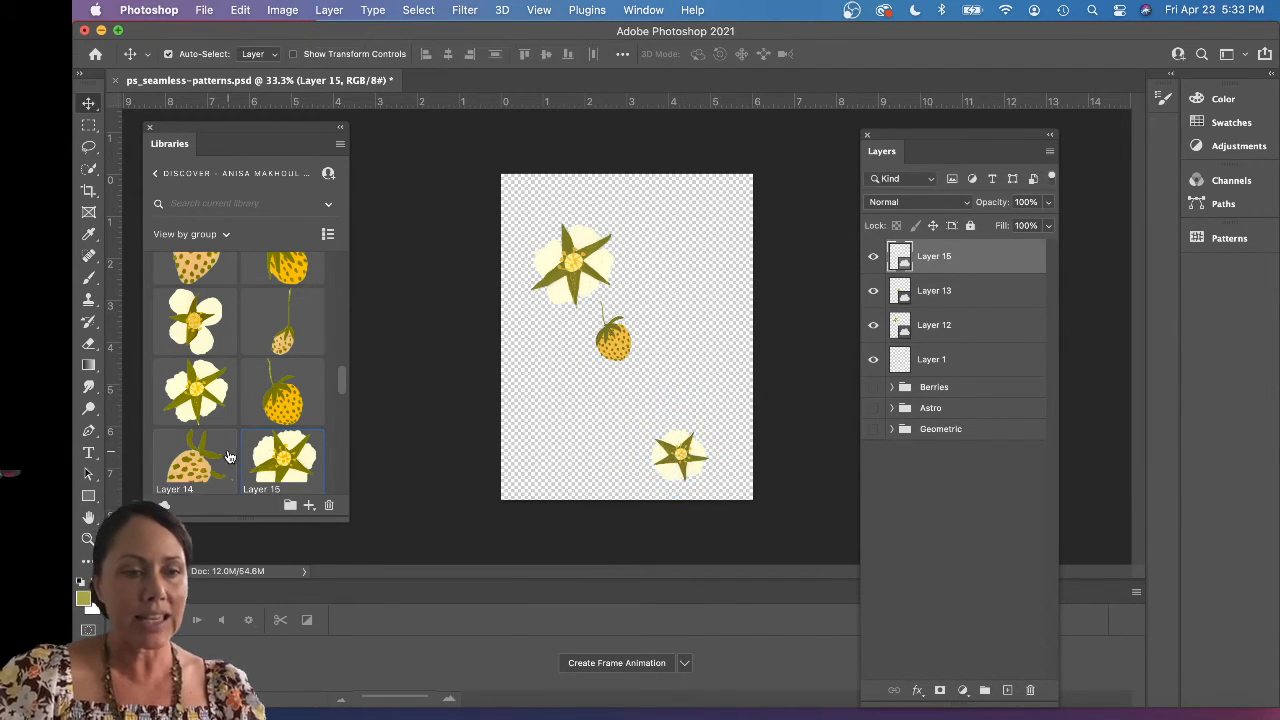
Place the brown Layer 20 berry from the library in the canvas's lower left and enlarge it.
{"action": "scroll", "coordinate": [237, 410], "scroll_direction": "down", "scroll_amount": 3}
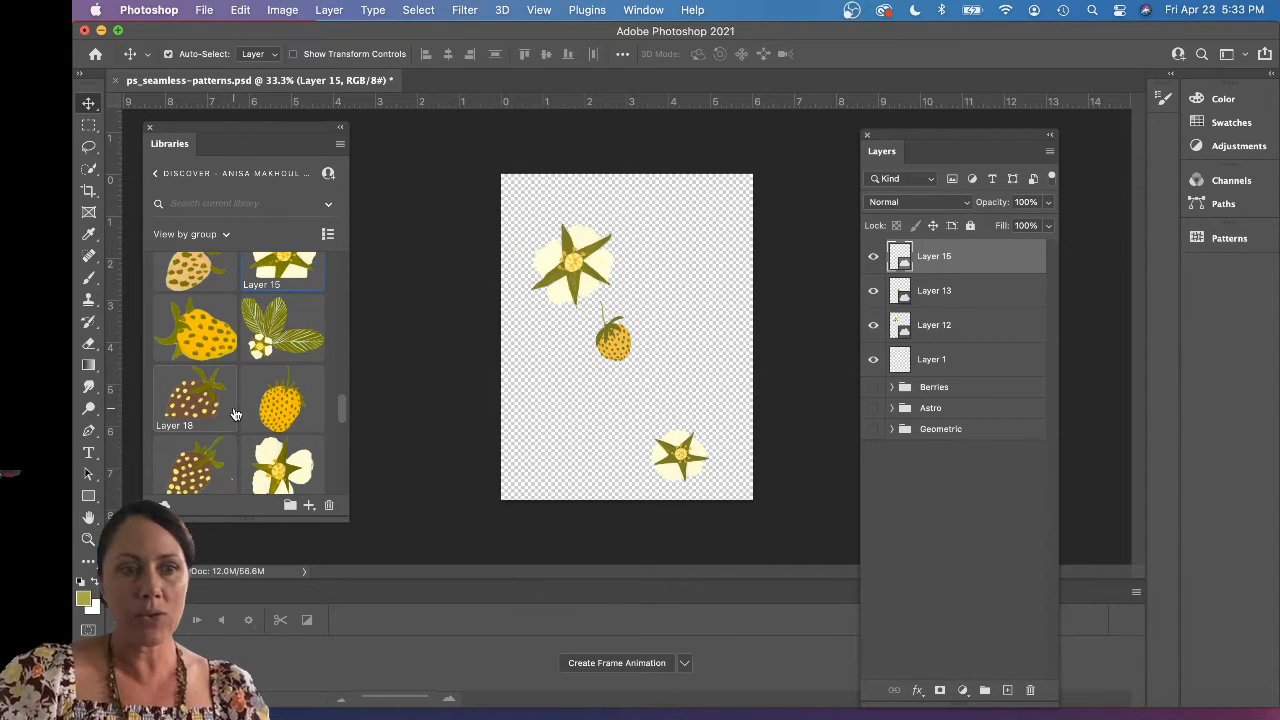
{"action": "scroll", "coordinate": [233, 406], "scroll_direction": "down", "scroll_amount": 3}
{"action": "left_click_drag", "start_coordinate": [179, 366], "coordinate": [575, 426]}
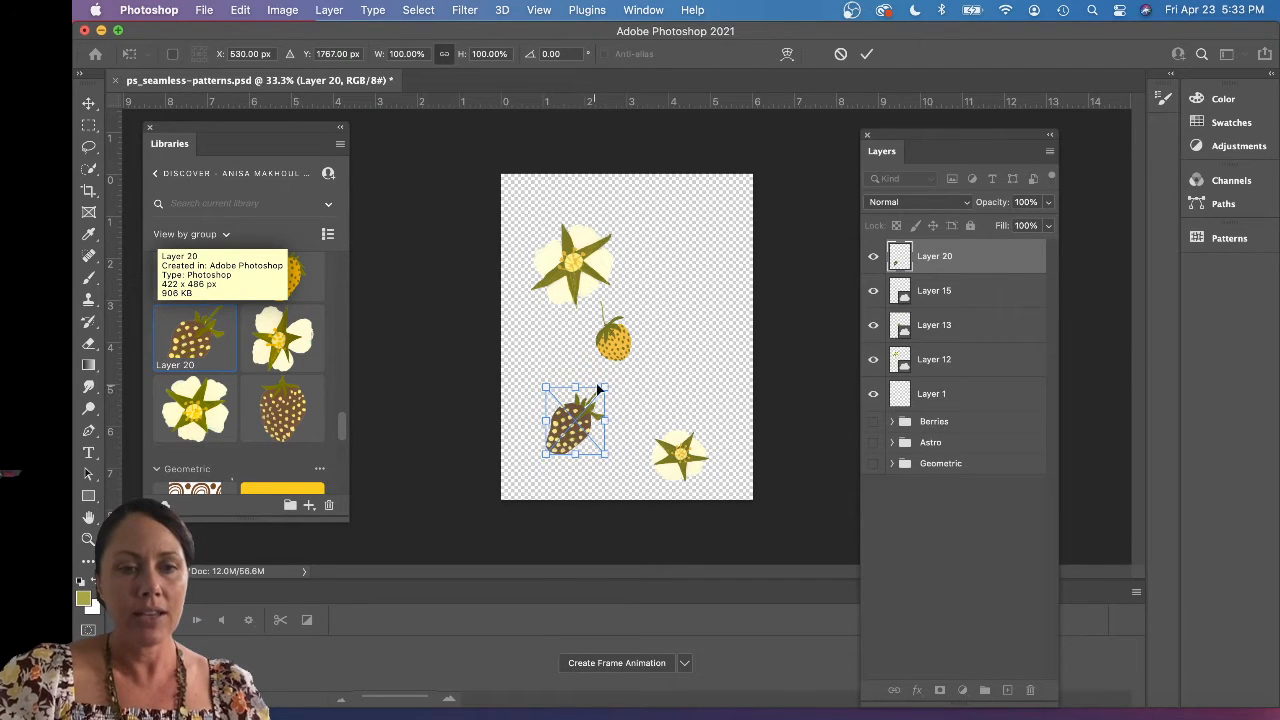
{"action": "left_click_drag", "start_coordinate": [605, 386], "coordinate": [648, 336]}
{"action": "left_click_drag", "start_coordinate": [588, 440], "coordinate": [555, 468]}
{"action": "key", "text": "Return"}
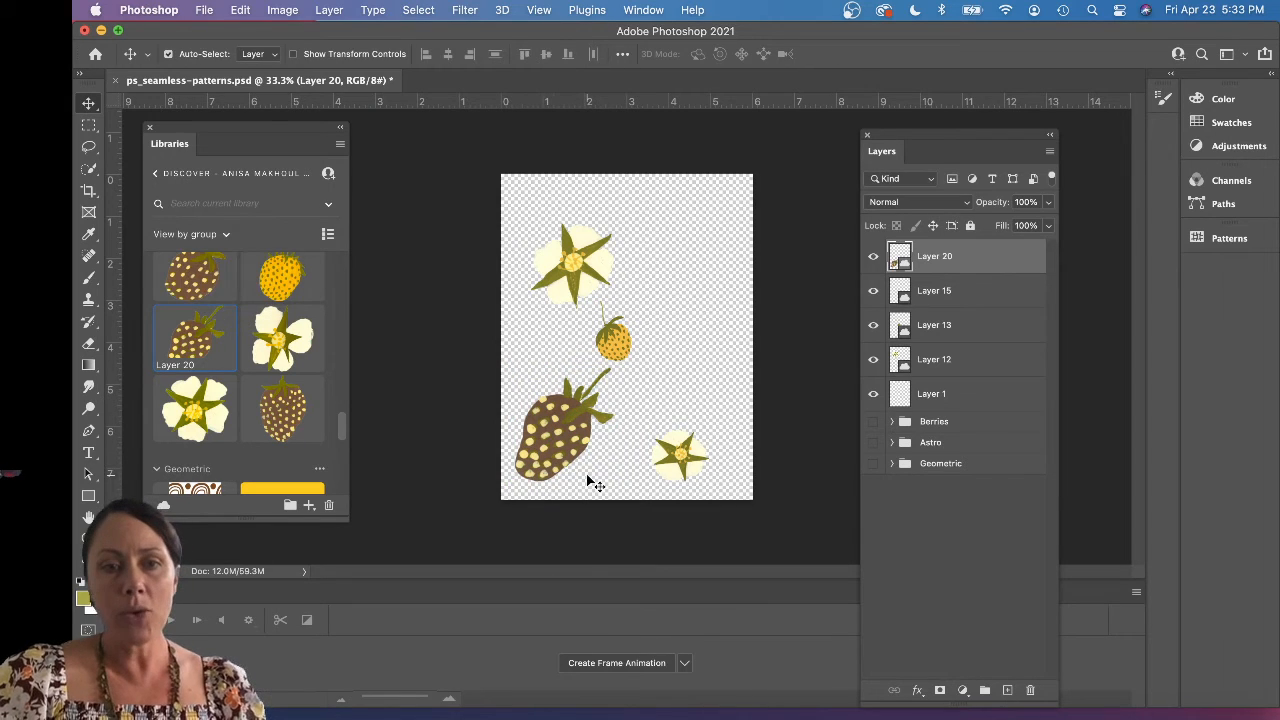
Add a new empty layer directly above Layer 1 and make Layer 1 active again.
{"action": "left_click", "coordinate": [945, 396]}
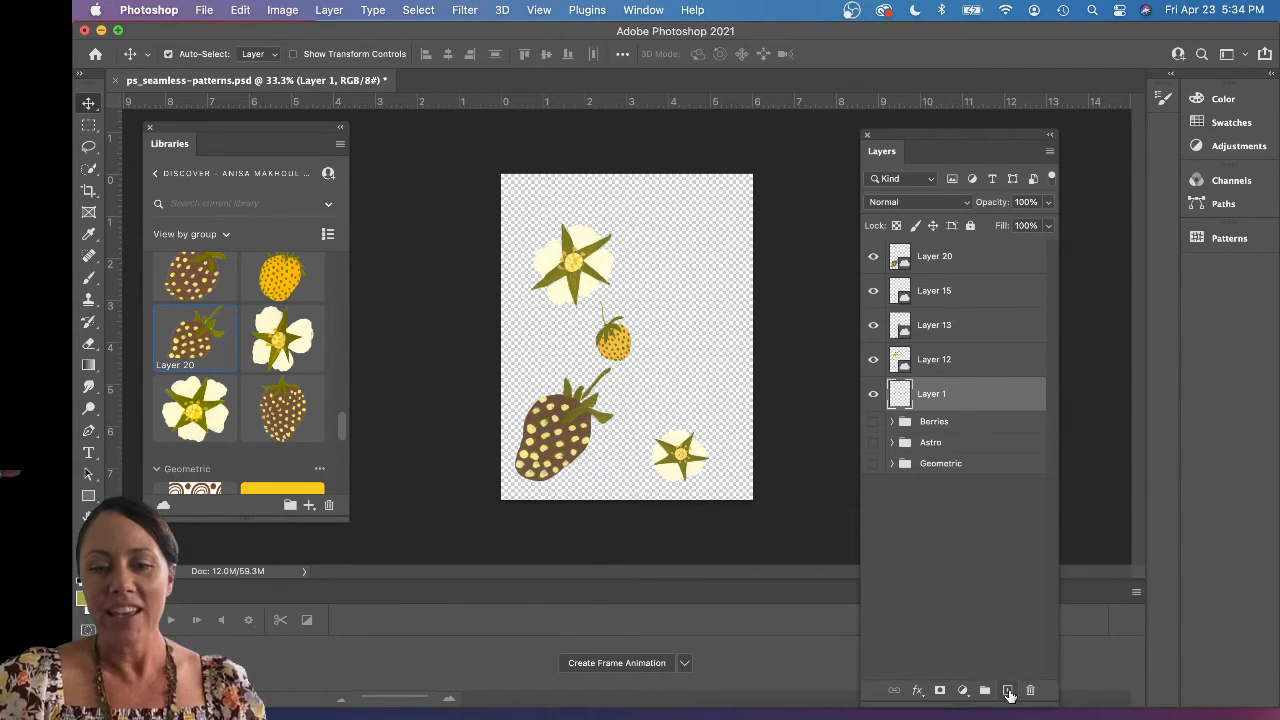
{"action": "left_click", "coordinate": [1008, 690]}
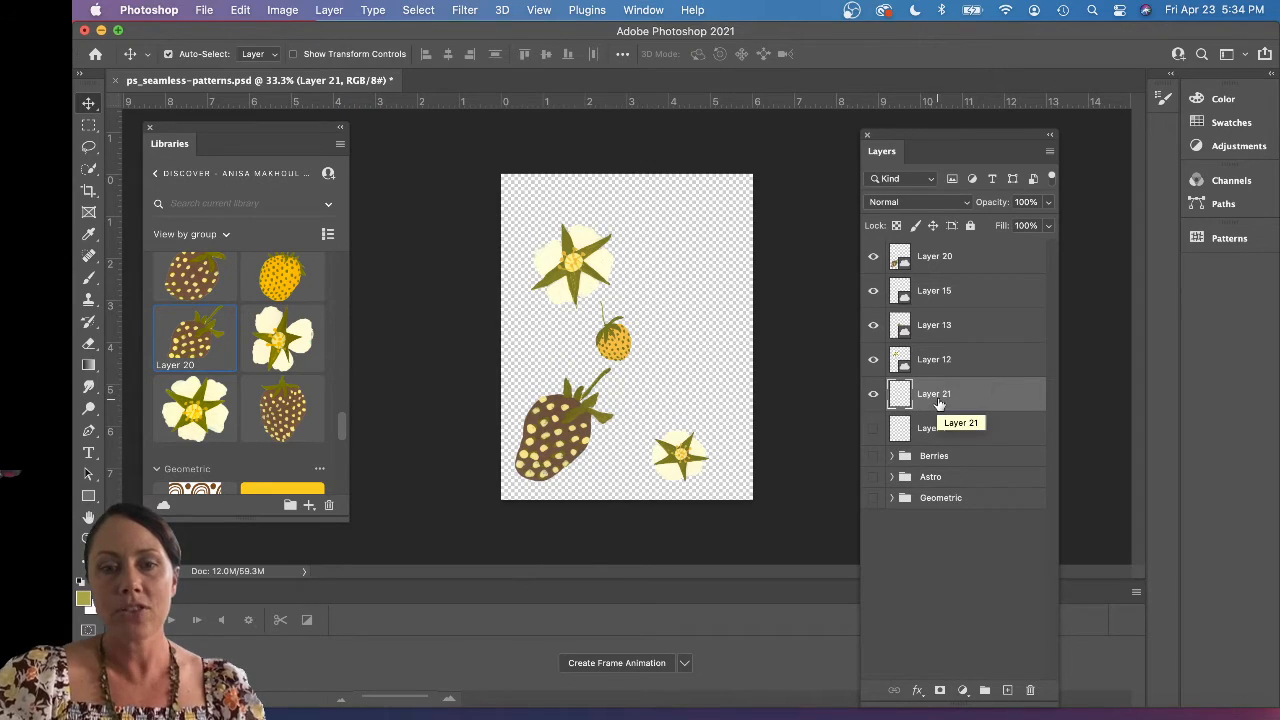
{"action": "left_click", "coordinate": [949, 428]}
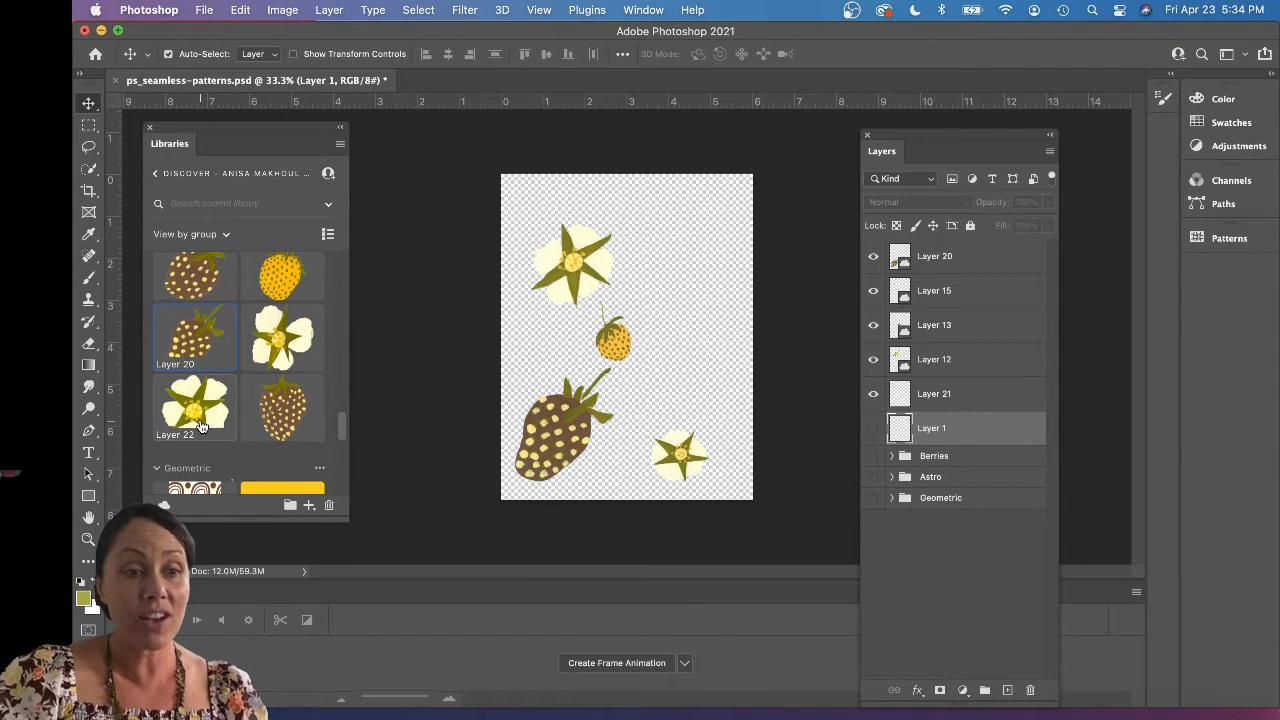
Set the foreground color to the olive #7B7700 swatch from the library's Berries group.
{"action": "scroll", "coordinate": [291, 470], "scroll_direction": "down", "scroll_amount": 10}
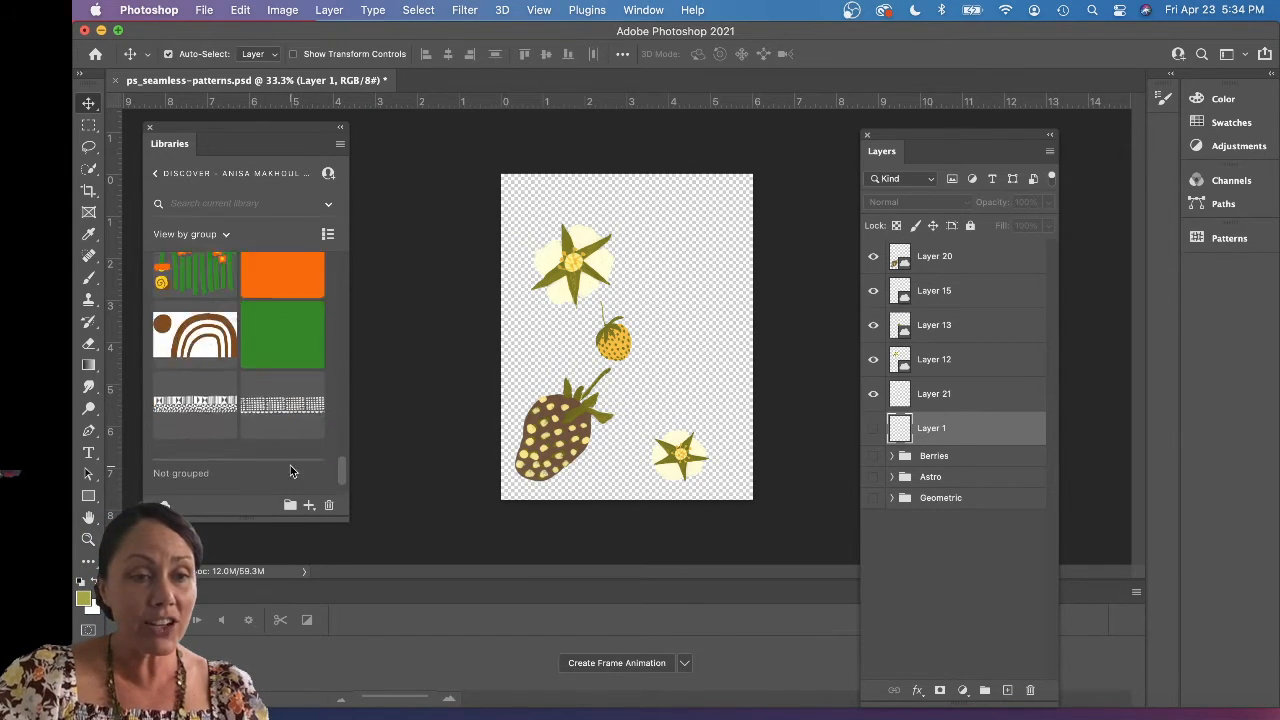
{"action": "scroll", "coordinate": [291, 470], "scroll_direction": "up", "scroll_amount": 20}
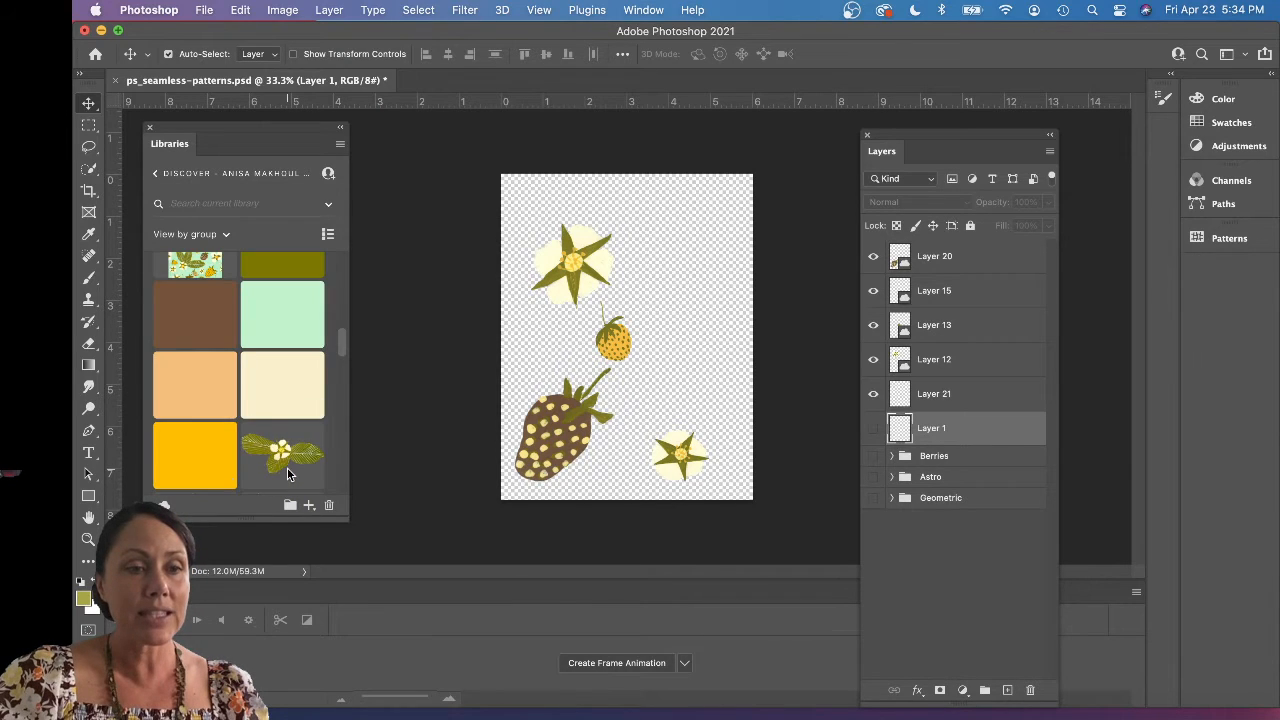
{"action": "scroll", "coordinate": [284, 400], "scroll_direction": "up", "scroll_amount": 3}
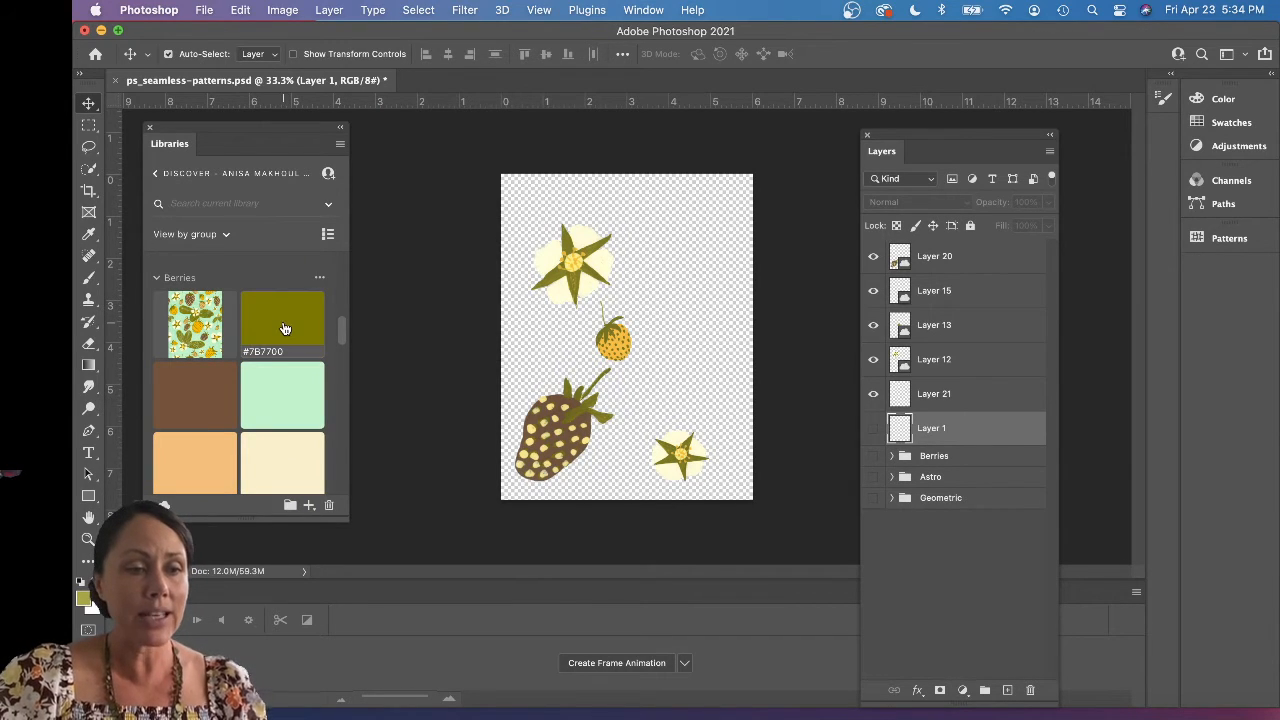
{"action": "left_click", "coordinate": [285, 329]}
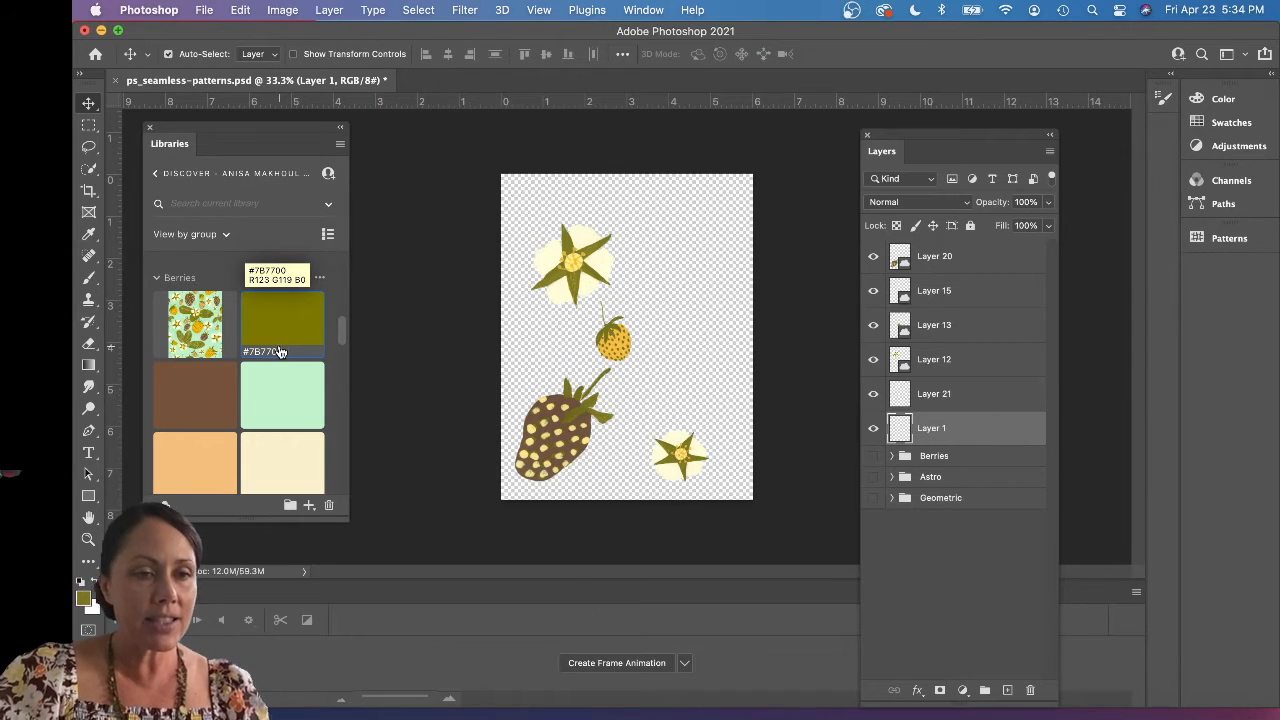
{"action": "right_click", "coordinate": [283, 350]}
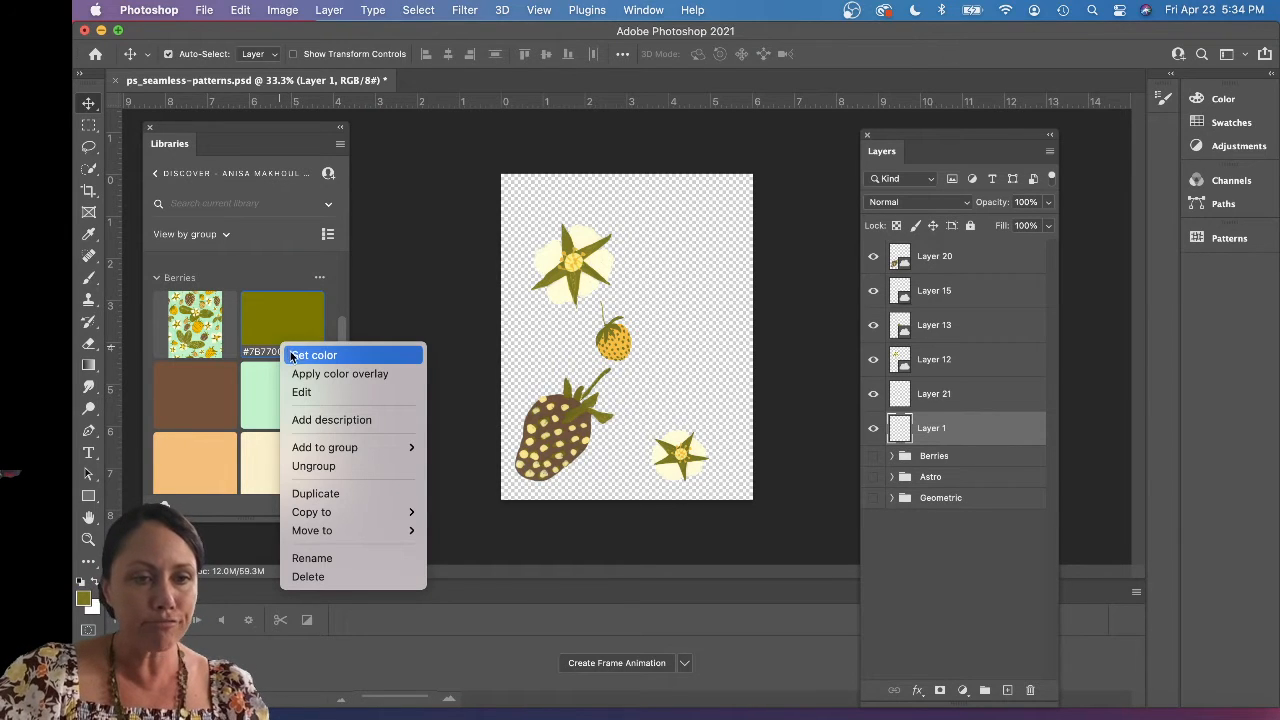
{"action": "left_click", "coordinate": [293, 356]}
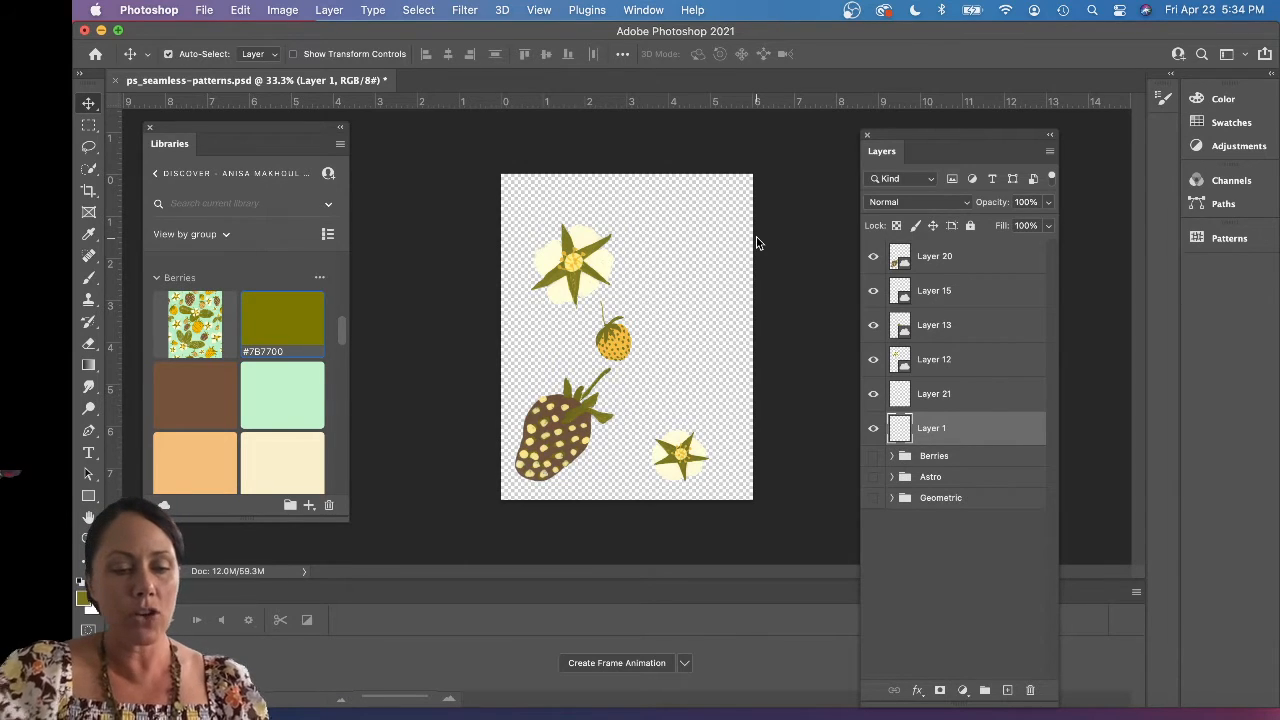
Fill the whole canvas on Layer 1 with the foreground color in Normal mode at 100% opacity, and clear the selection.
{"action": "key", "text": "super+a"}
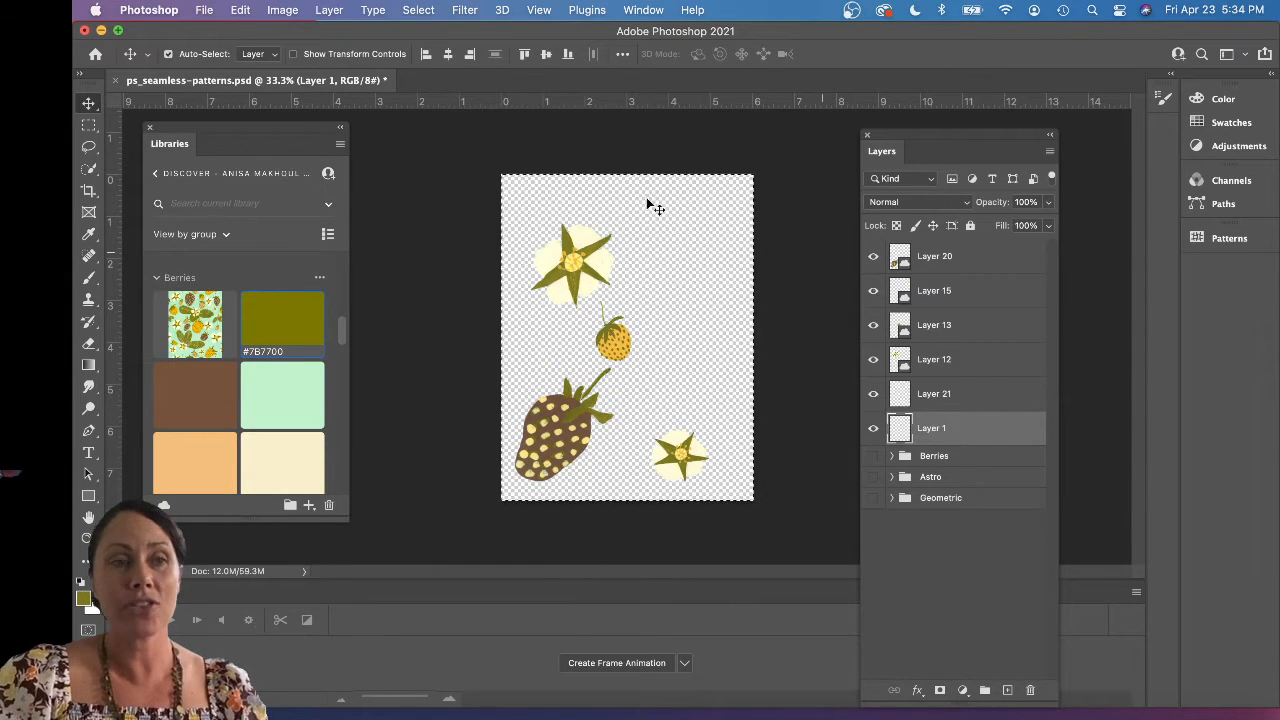
{"action": "left_click", "coordinate": [218, 12]}
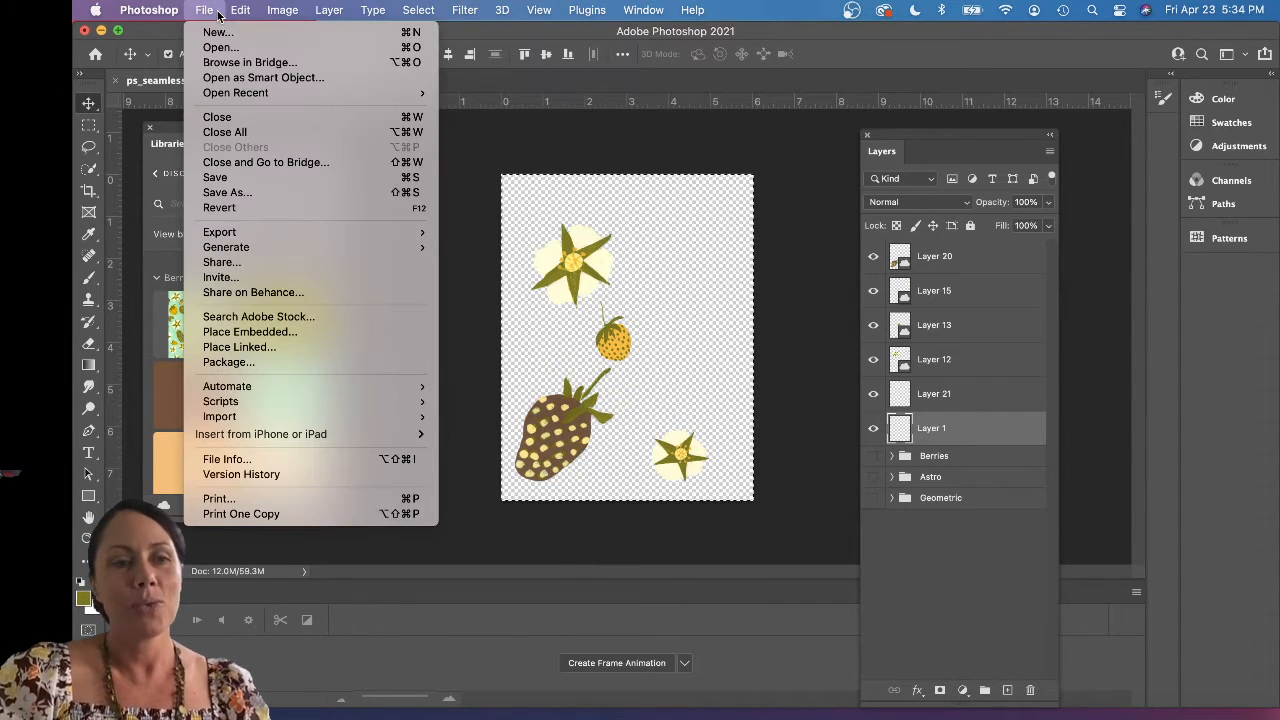
{"action": "mouse_move", "coordinate": [241, 12]}
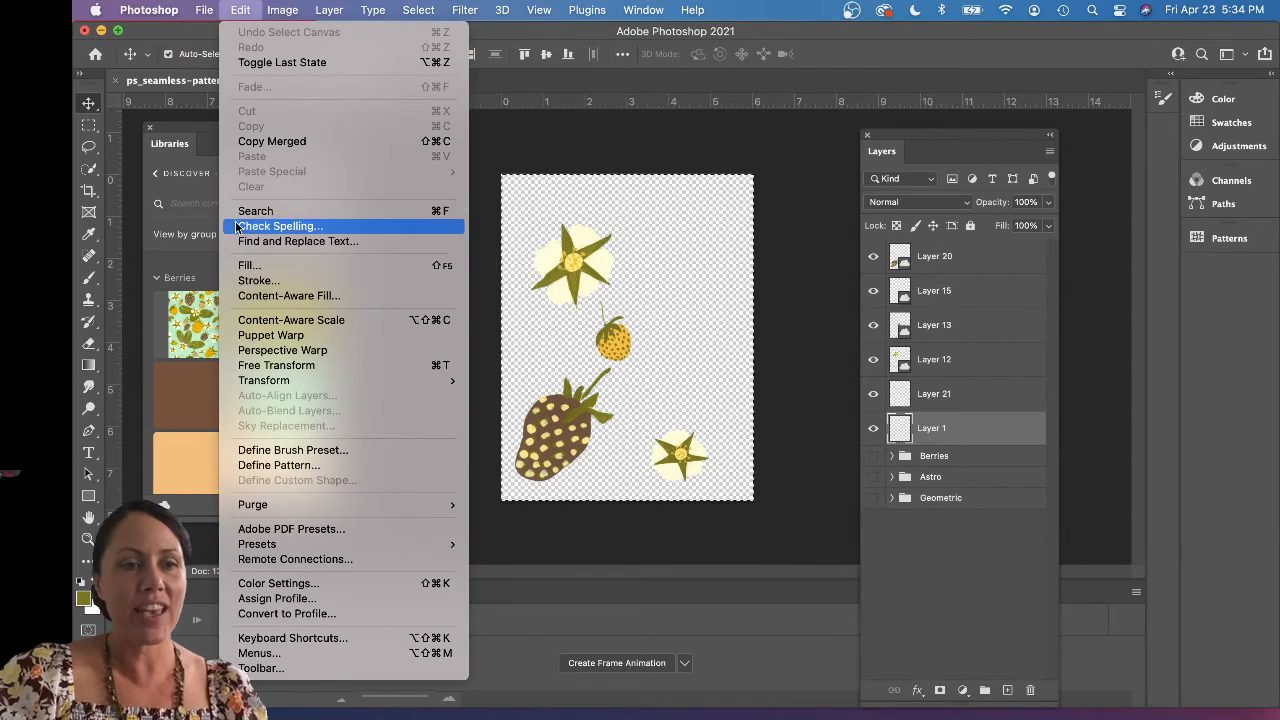
{"action": "left_click", "coordinate": [249, 265]}
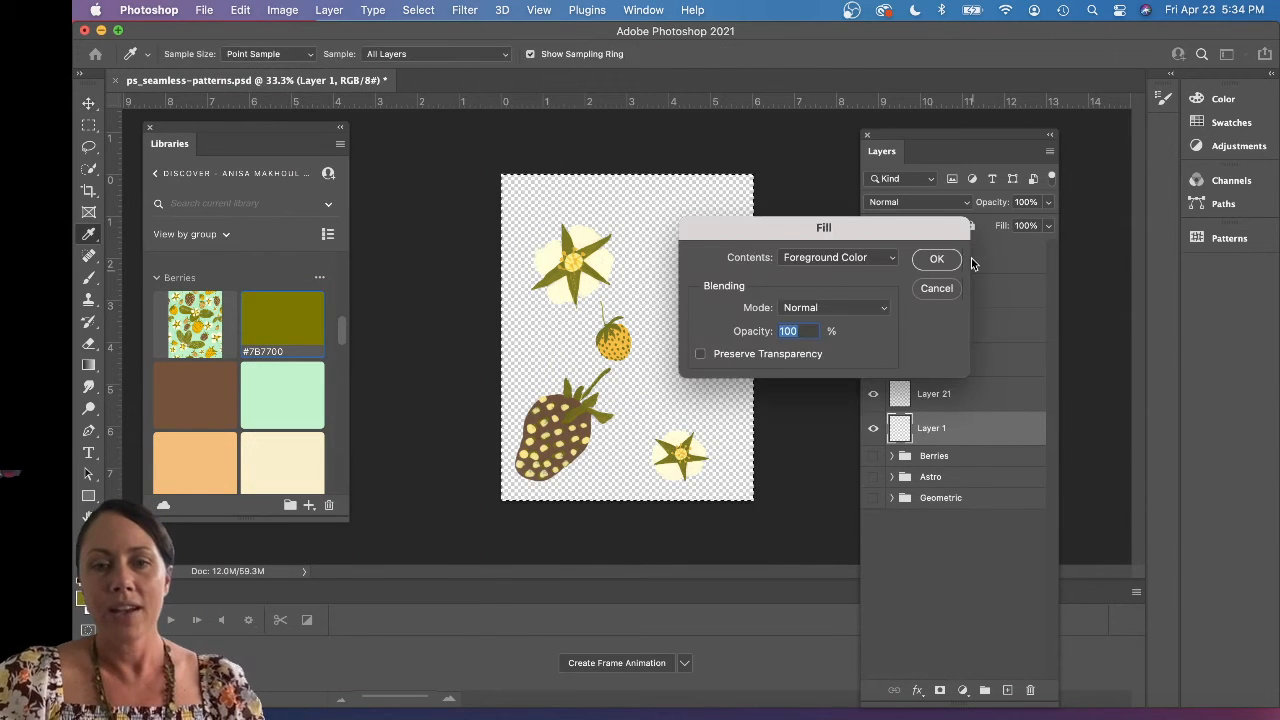
{"action": "key", "text": "Return"}
{"action": "key", "text": "v"}
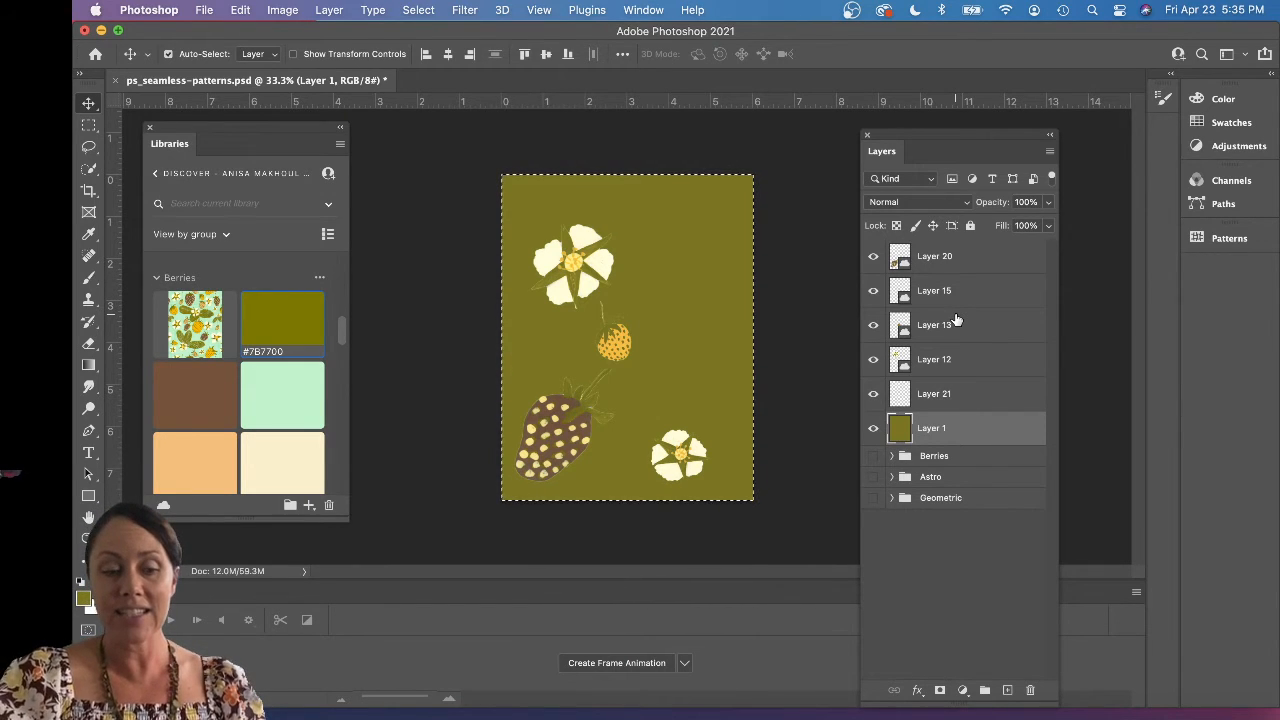
{"action": "key", "text": "super+d"}
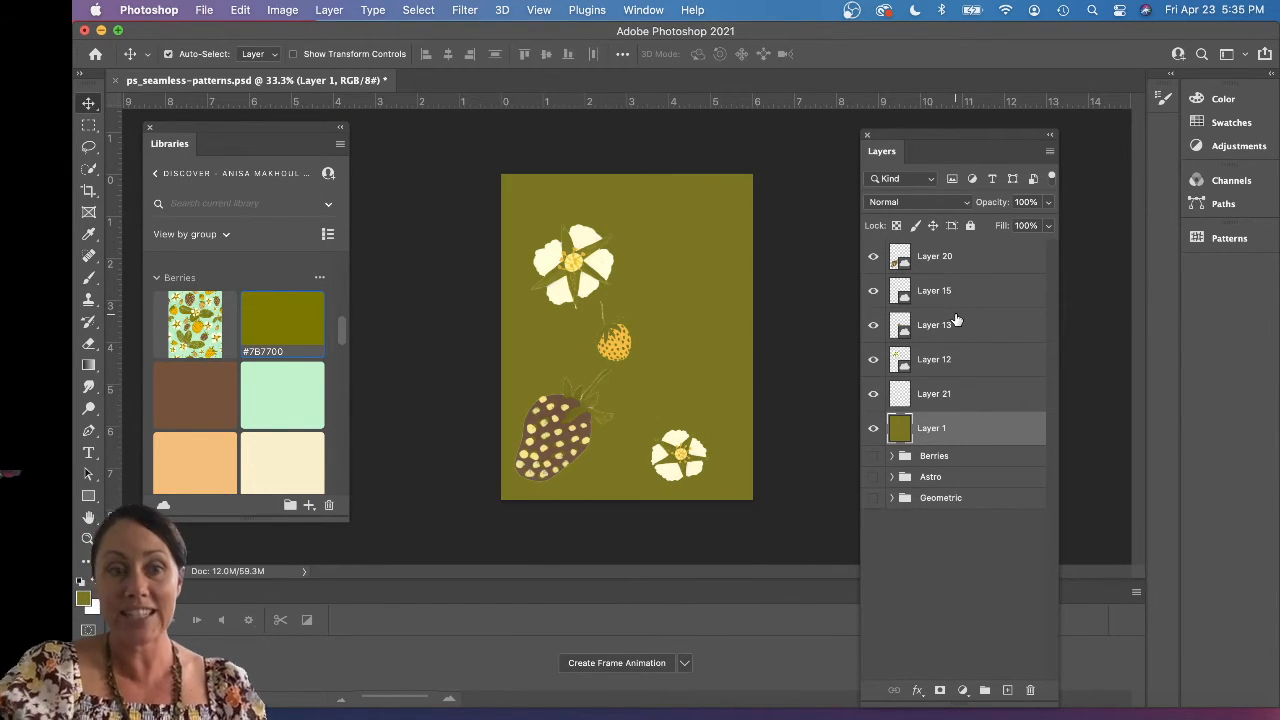
{"action": "left_click", "coordinate": [415, 12]}
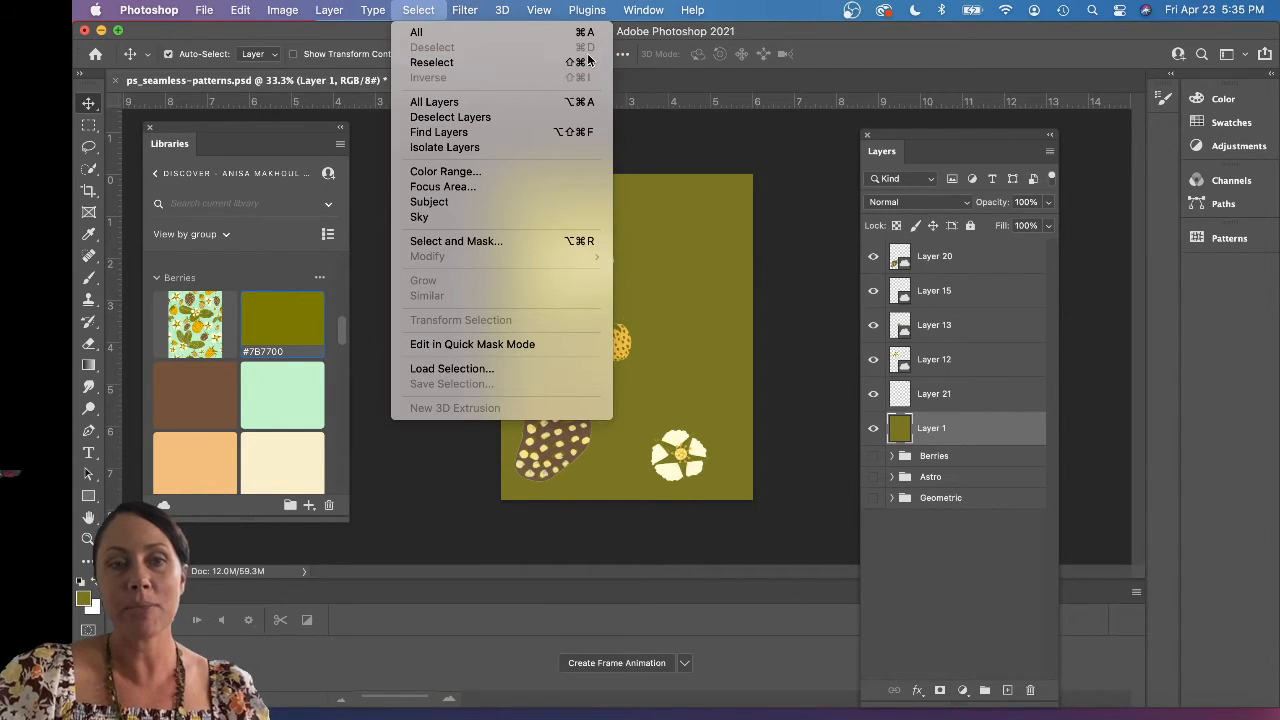
{"action": "left_click", "coordinate": [422, 7]}
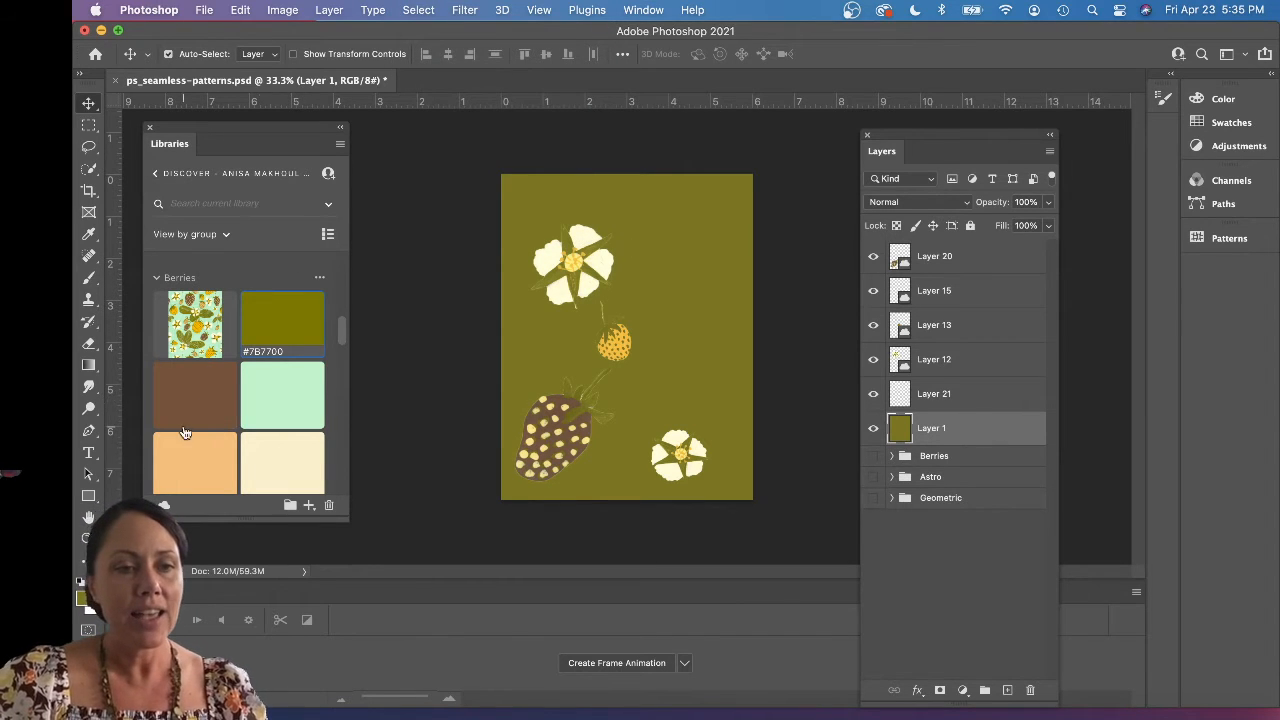
Place the cream Layer 23 star from the library in the canvas's upper right corner, enlarged to about 561%.
{"action": "scroll", "coordinate": [270, 400], "scroll_direction": "up", "scroll_amount": 3}
{"action": "left_click_drag", "start_coordinate": [290, 360], "coordinate": [707, 302]}
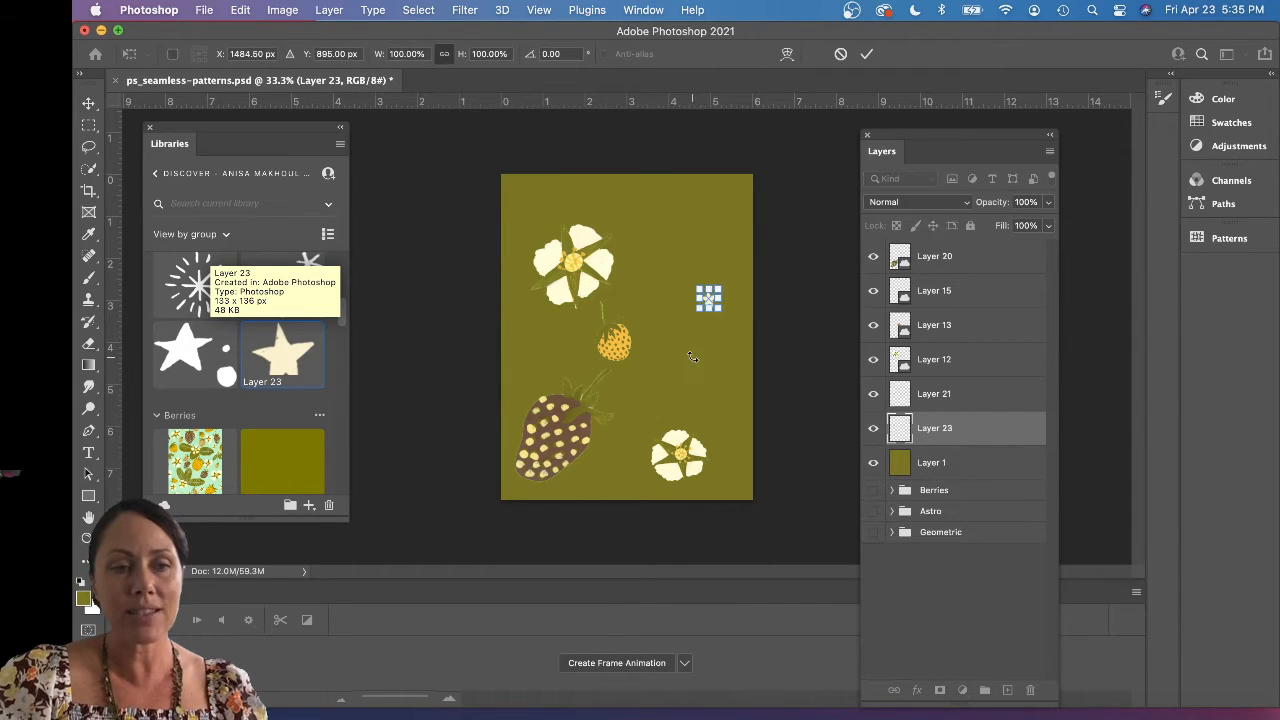
{"action": "left_click_drag", "start_coordinate": [697, 285], "coordinate": [613, 202]}
{"action": "left_click_drag", "start_coordinate": [655, 287], "coordinate": [691, 258]}
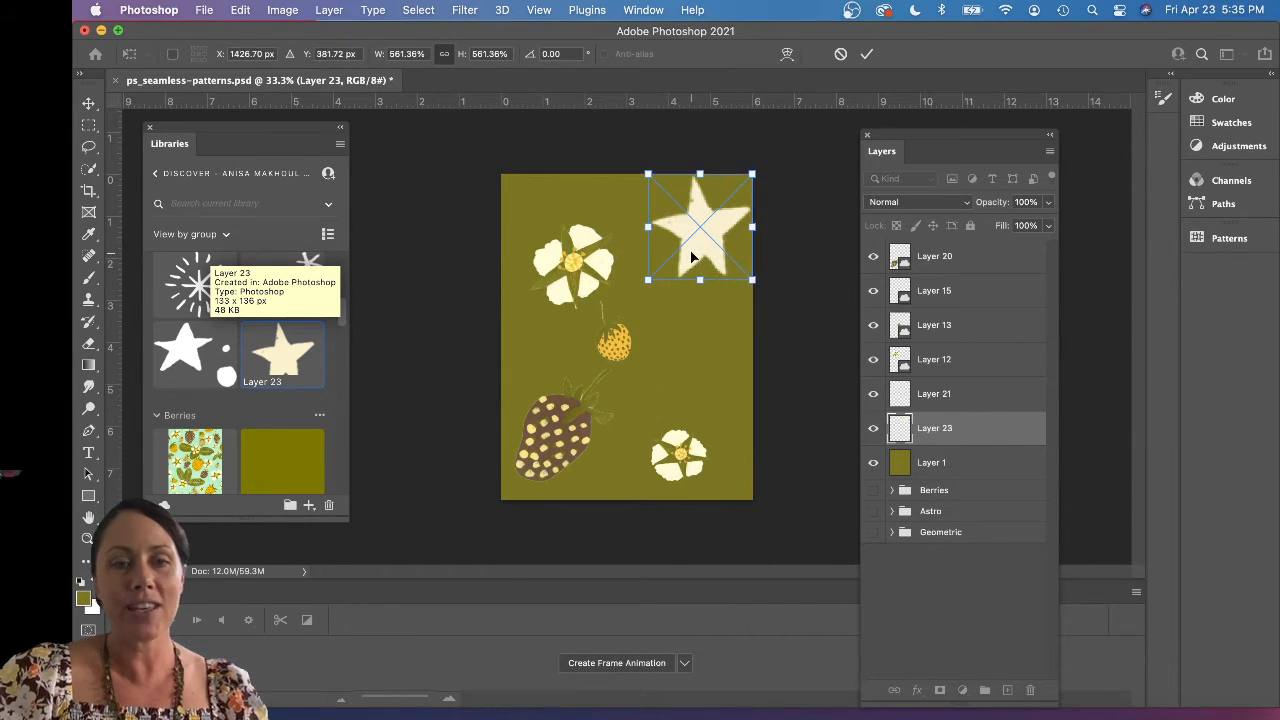
{"action": "key", "text": "Return"}
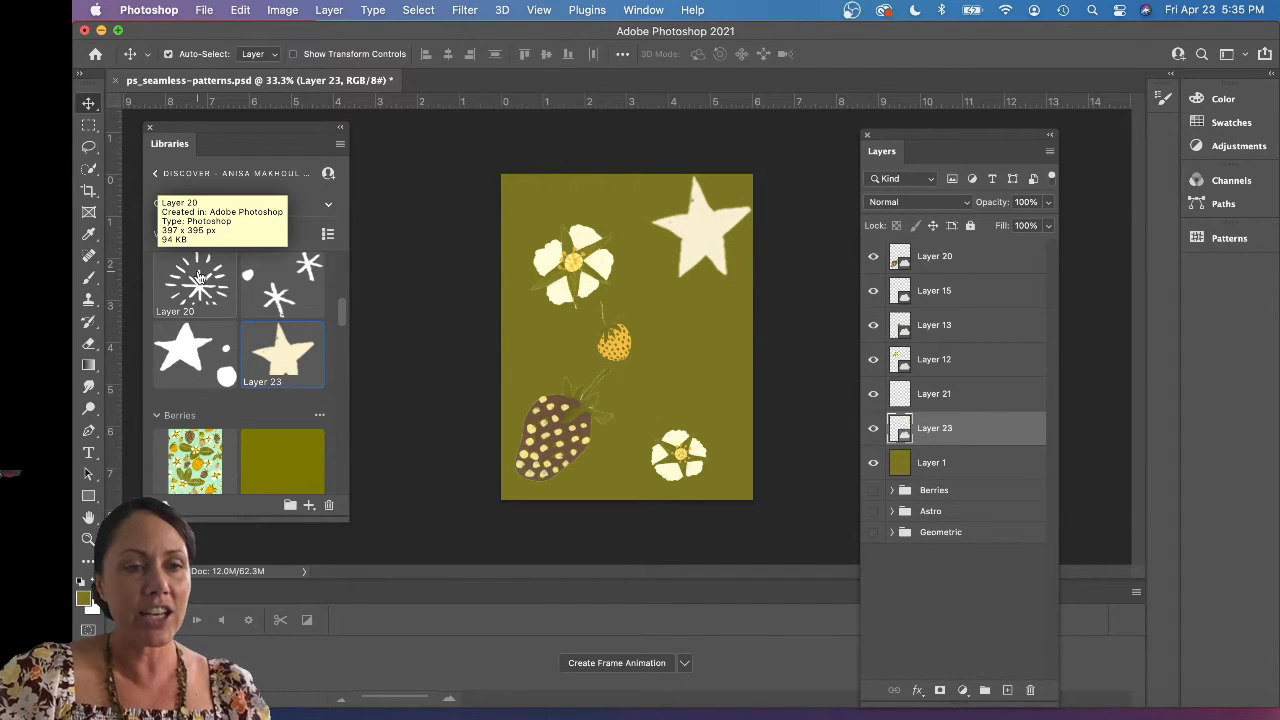
Place the white Layer 20 starburst from the library below the cream star, enlarged to about 275%.
{"action": "left_click_drag", "start_coordinate": [185, 285], "coordinate": [814, 480]}
{"action": "left_click_drag", "start_coordinate": [728, 408], "coordinate": [665, 357]}
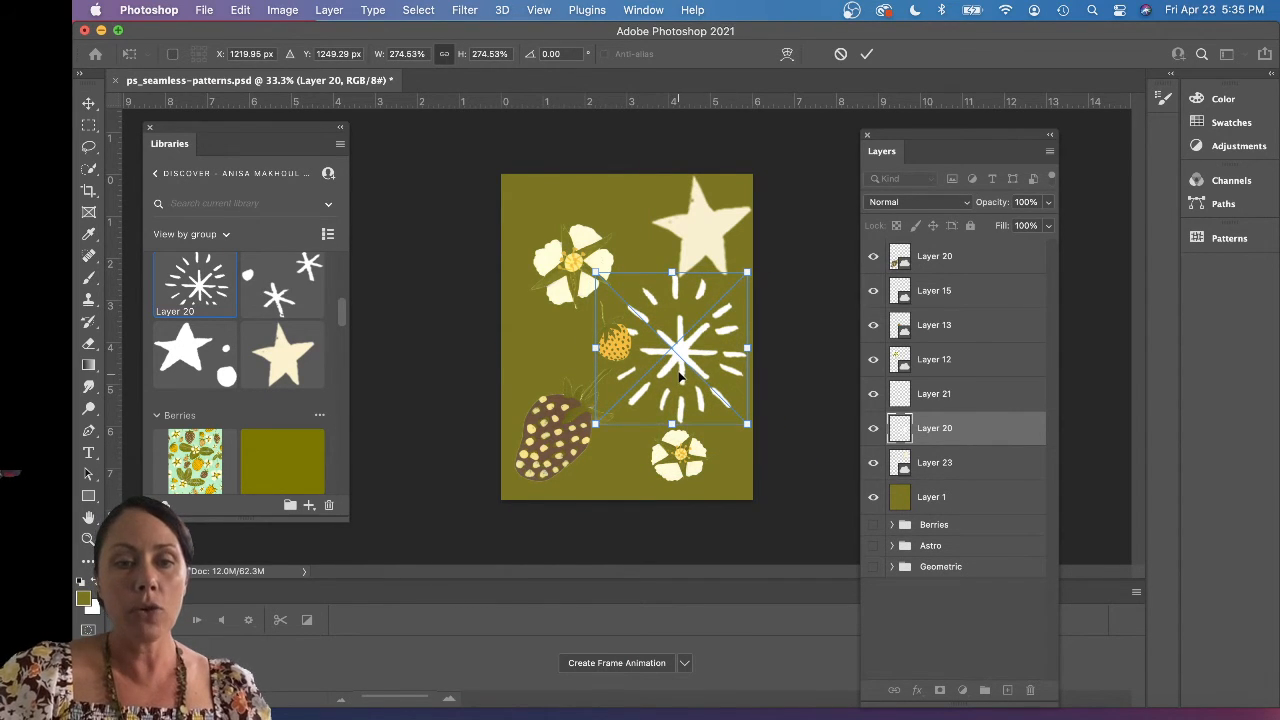
{"action": "key", "text": "Return"}
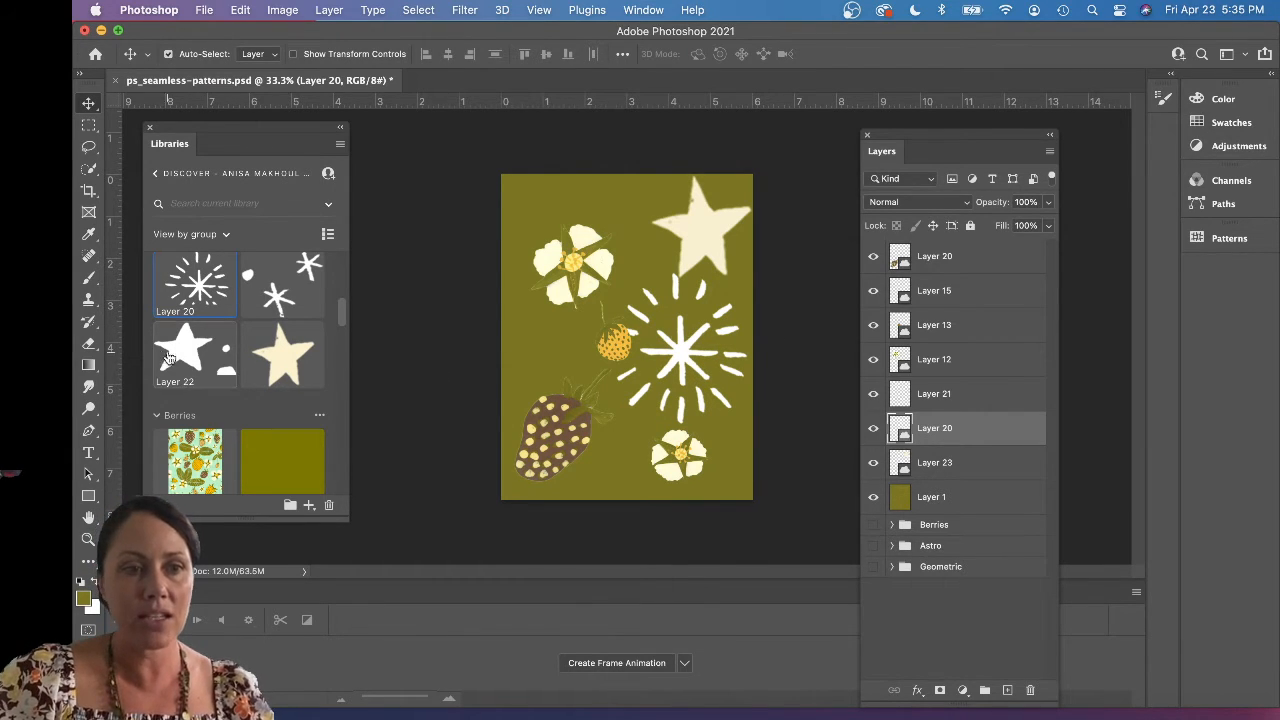
Place the white Layer 22 star with dots near the canvas's left edge, scaled to about 148%, at about X 241 px, Y 1217 px.
{"action": "left_click_drag", "start_coordinate": [195, 356], "coordinate": [385, 229]}
{"action": "left_click_drag", "start_coordinate": [543, 348], "coordinate": [655, 418]}
{"action": "key", "text": "Return"}
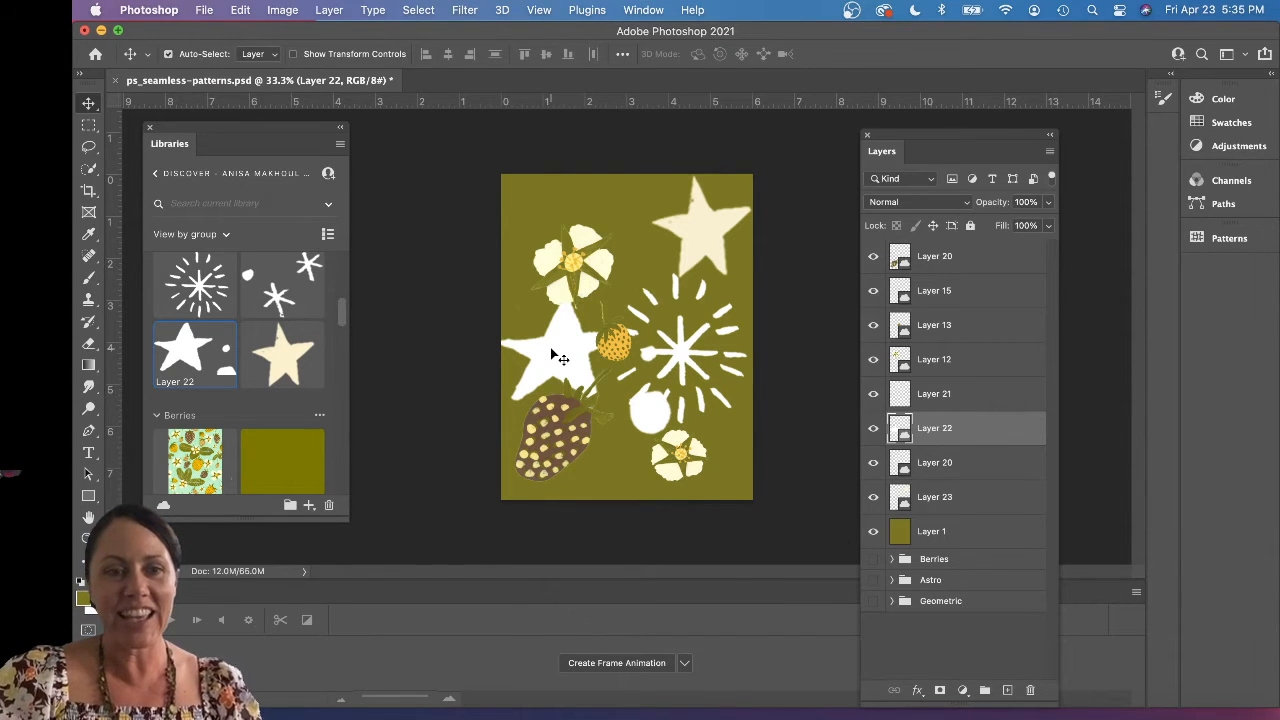
{"action": "key", "text": "ctrl+t"}
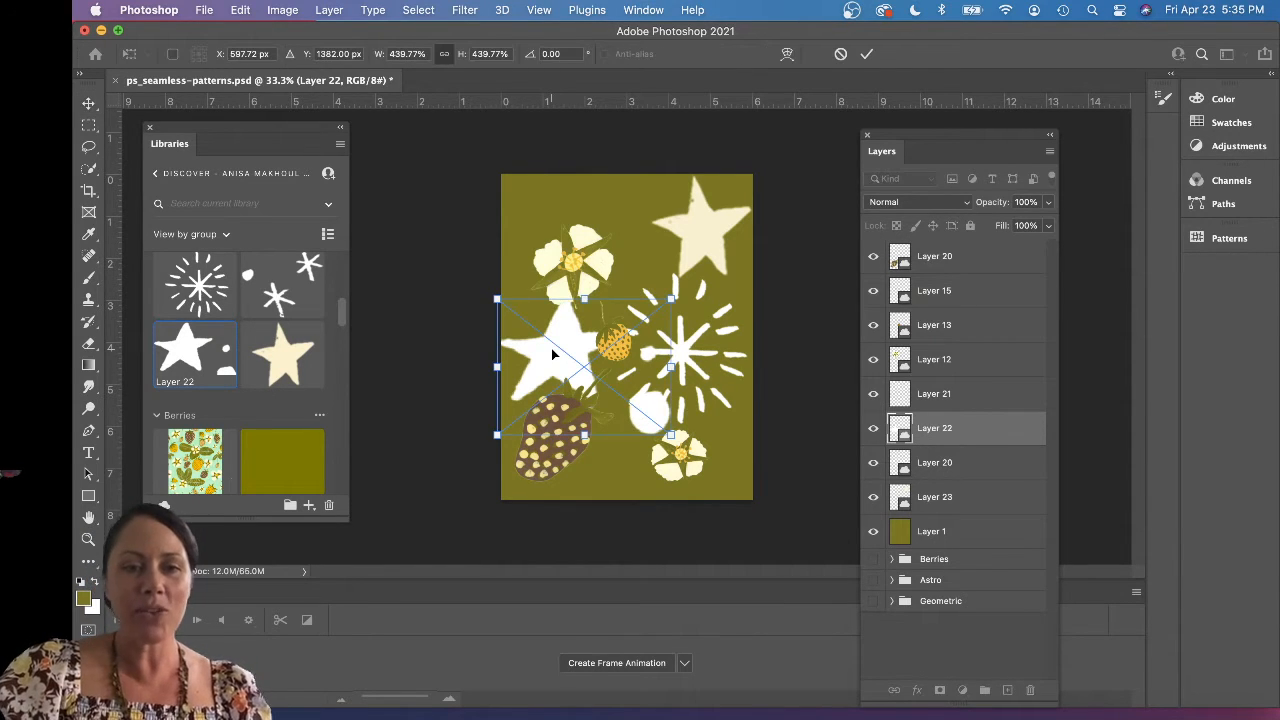
{"action": "left_click_drag", "start_coordinate": [668, 298], "coordinate": [531, 326]}
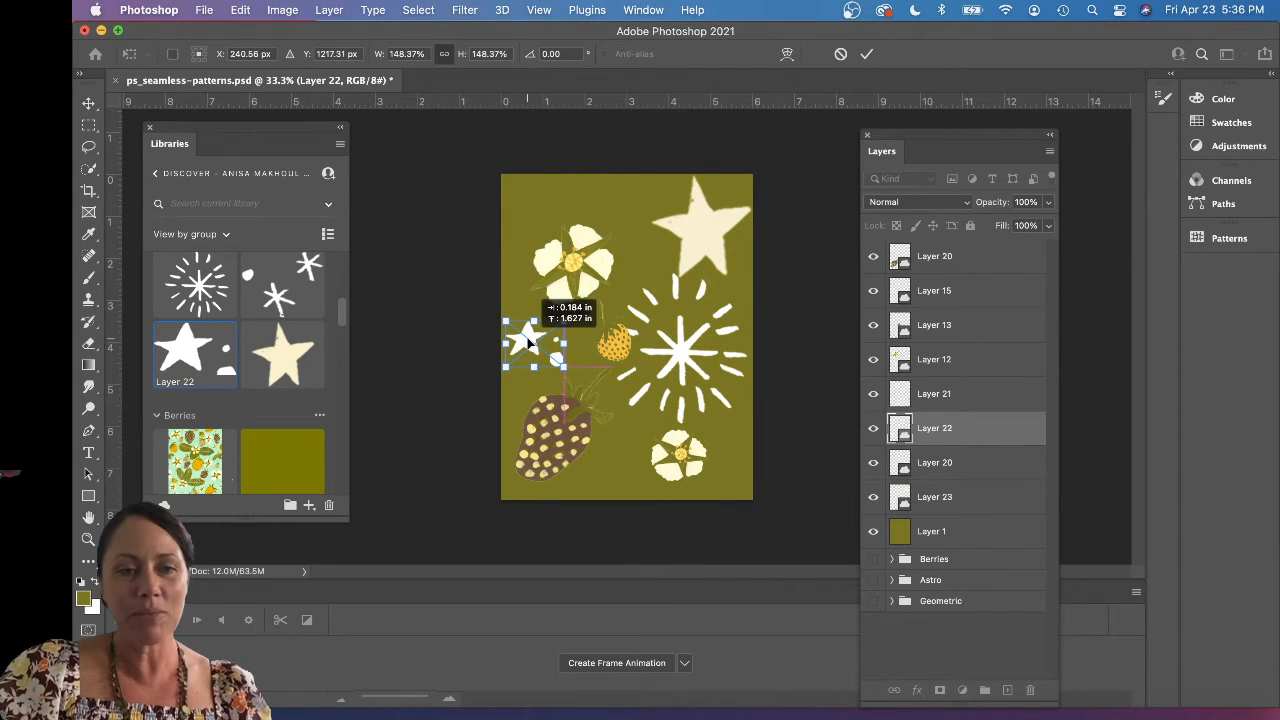
{"action": "key", "text": "Return"}
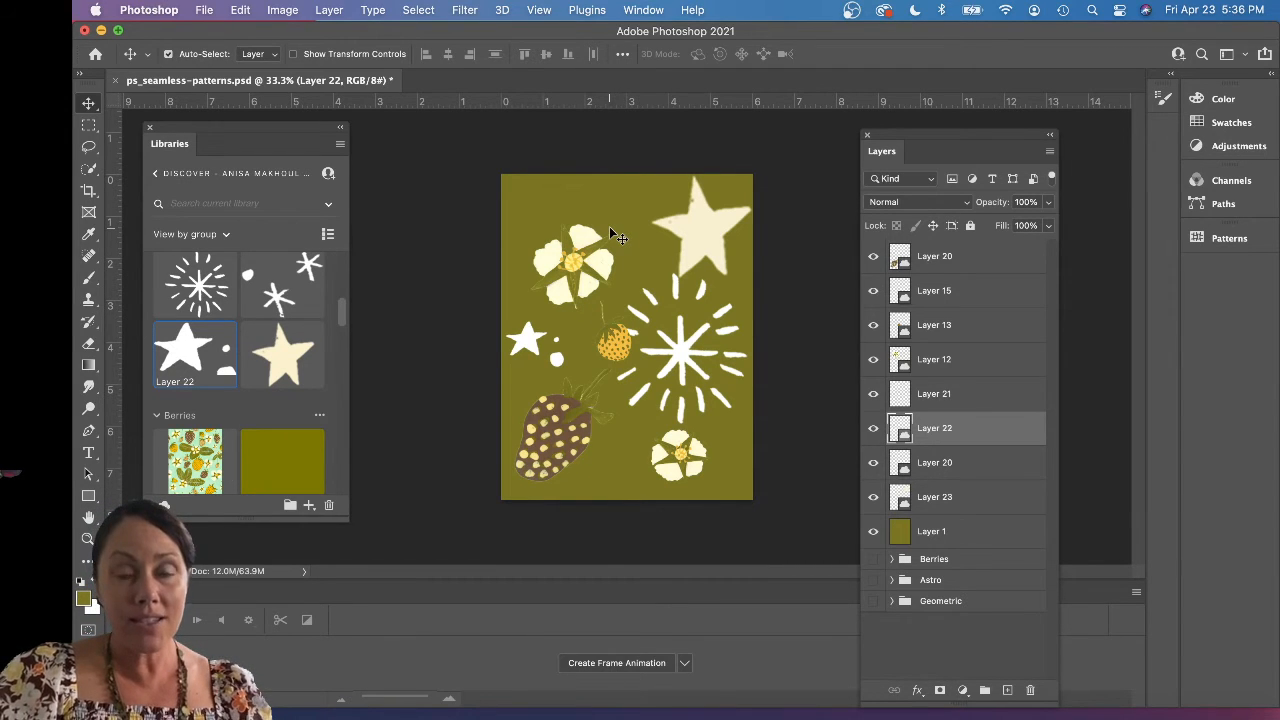
Turn on Pattern Preview and examine how the artwork repeats beyond the canvas bounds.
{"action": "left_click", "coordinate": [537, 11]}
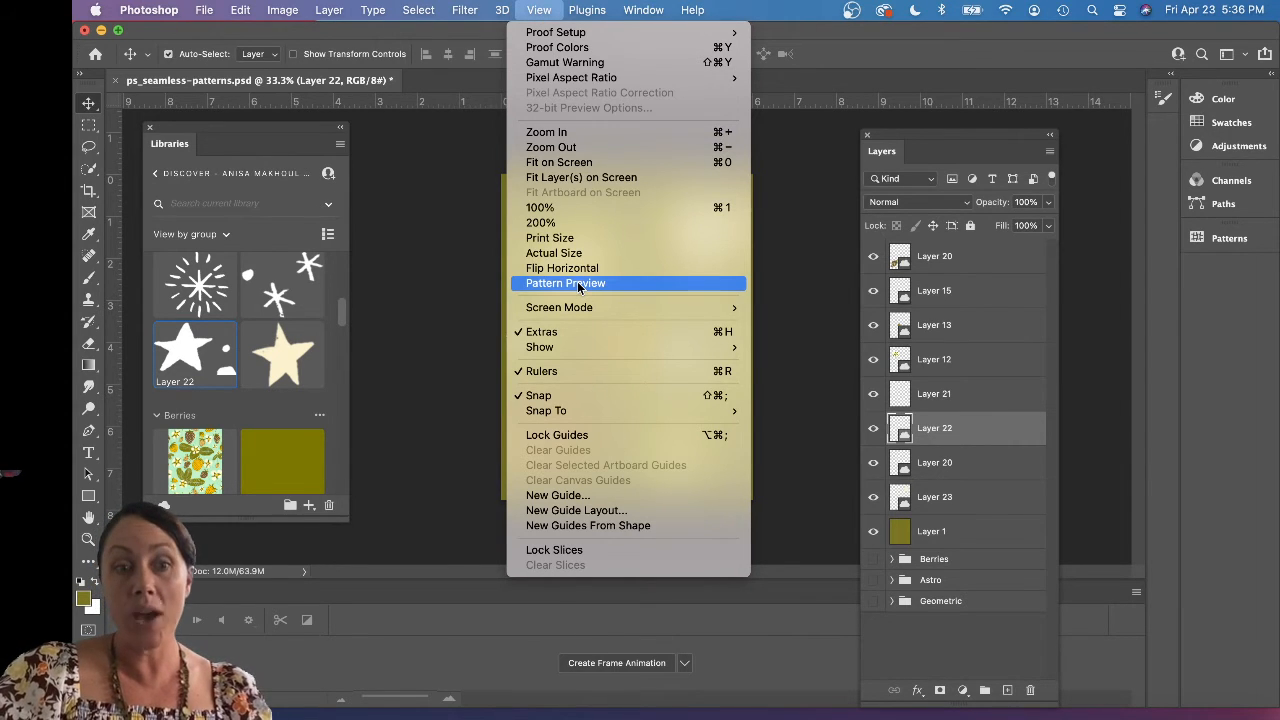
{"action": "left_click", "coordinate": [544, 12]}
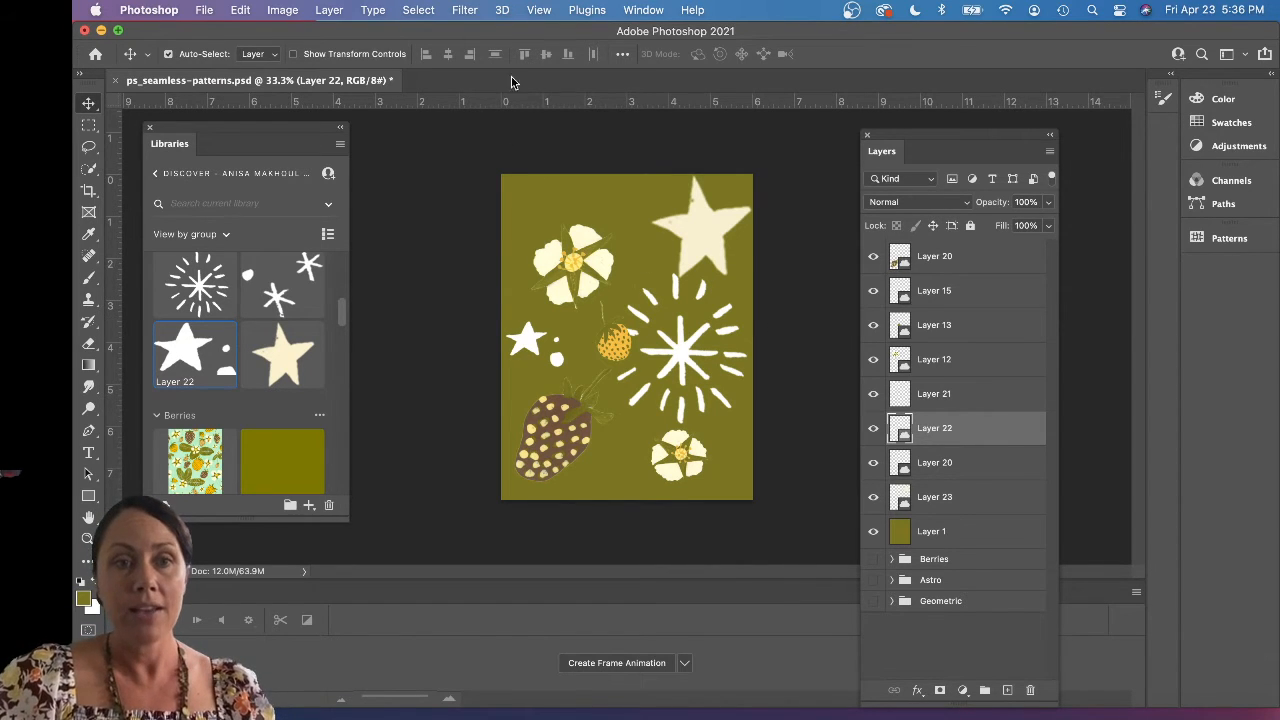
{"action": "left_click", "coordinate": [538, 10]}
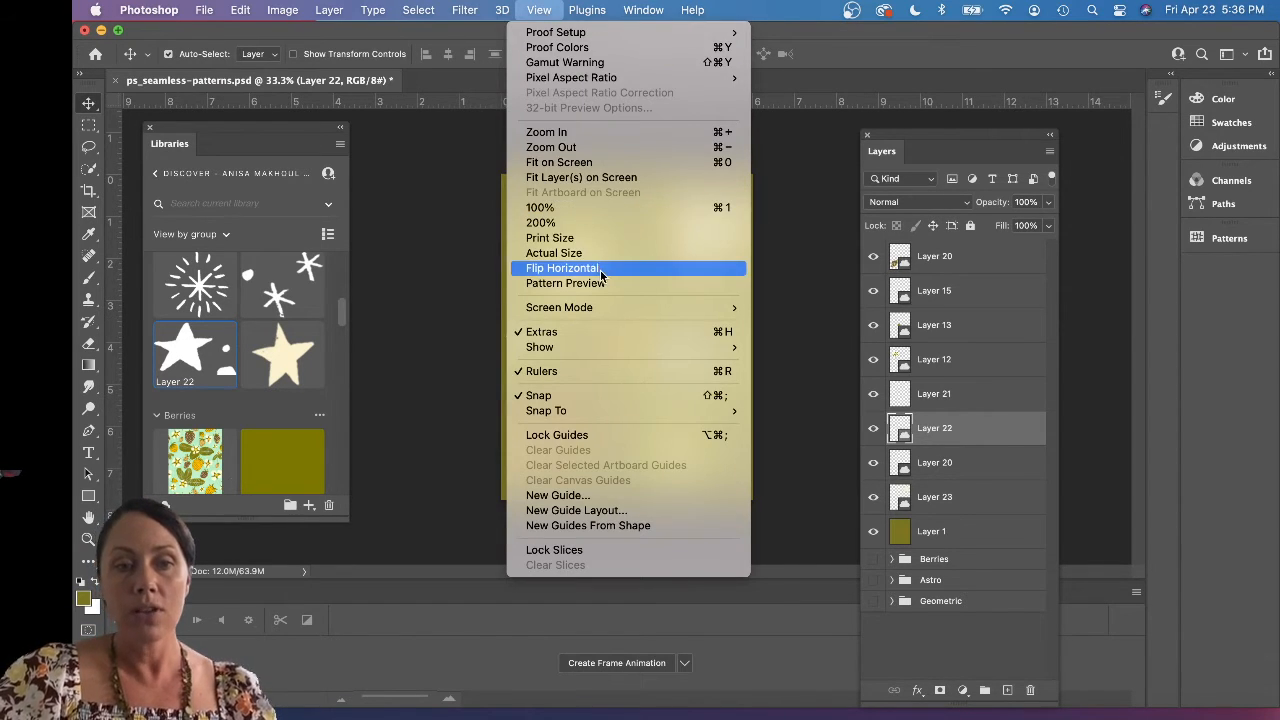
{"action": "left_click", "coordinate": [570, 283]}
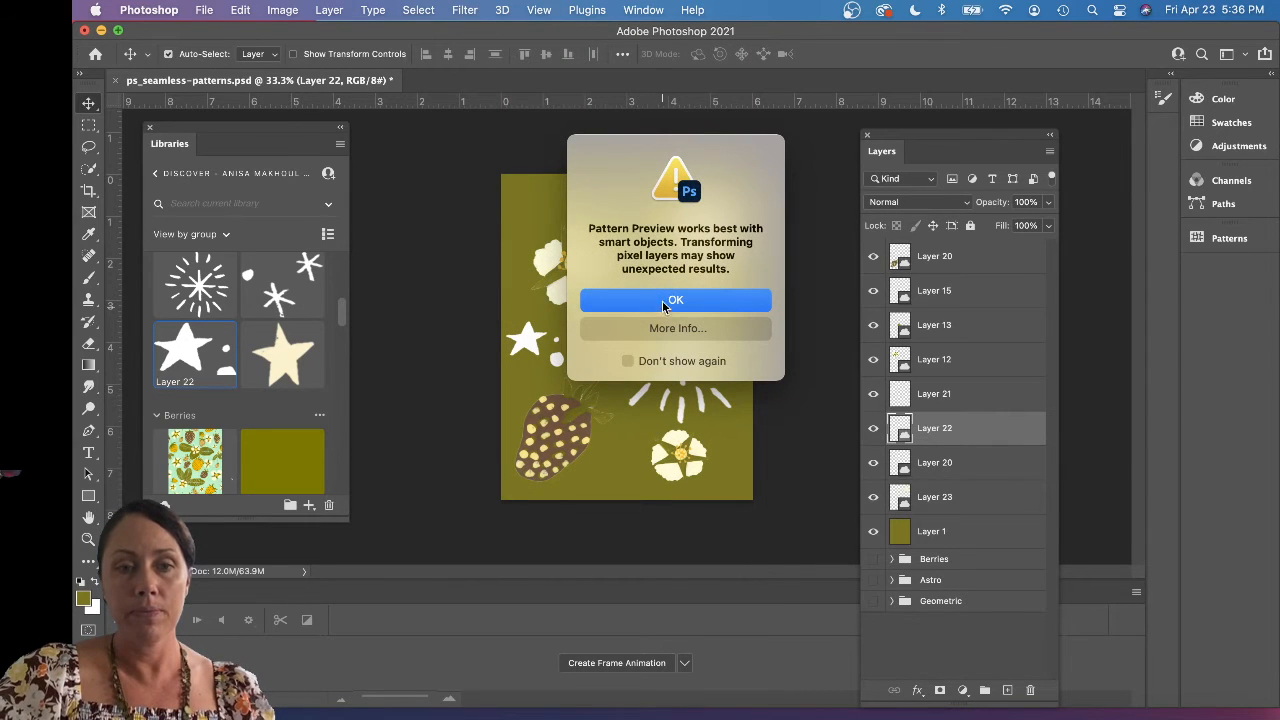
{"action": "left_click", "coordinate": [665, 305]}
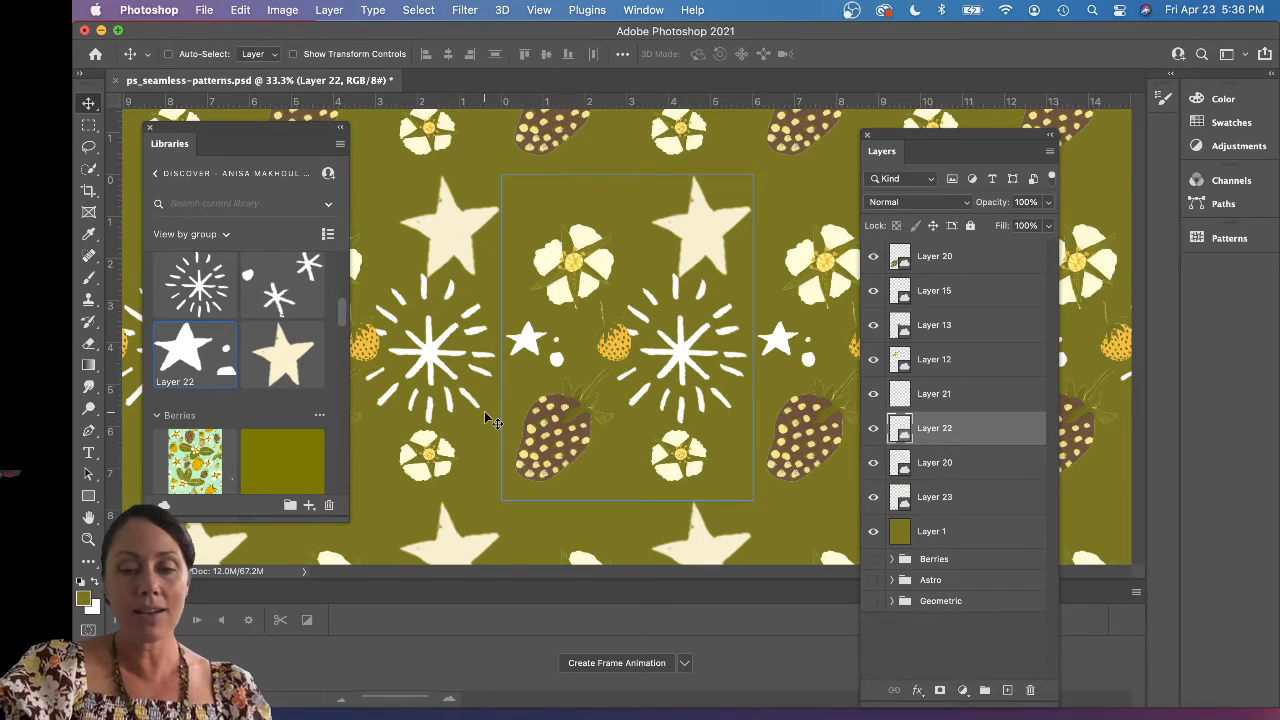
{"action": "key", "text": "super+minus"}
{"action": "key", "text": "super+minus"}
{"action": "key", "text": "super+minus"}
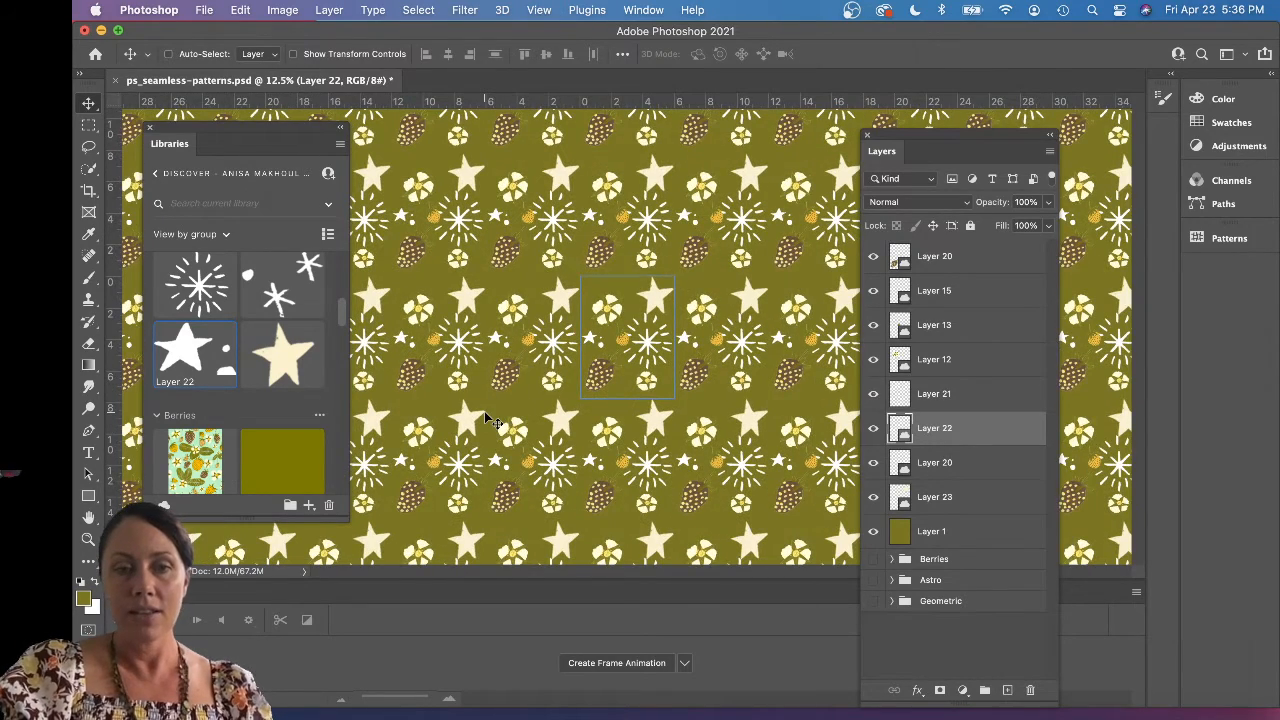
{"action": "key", "text": "super+minus"}
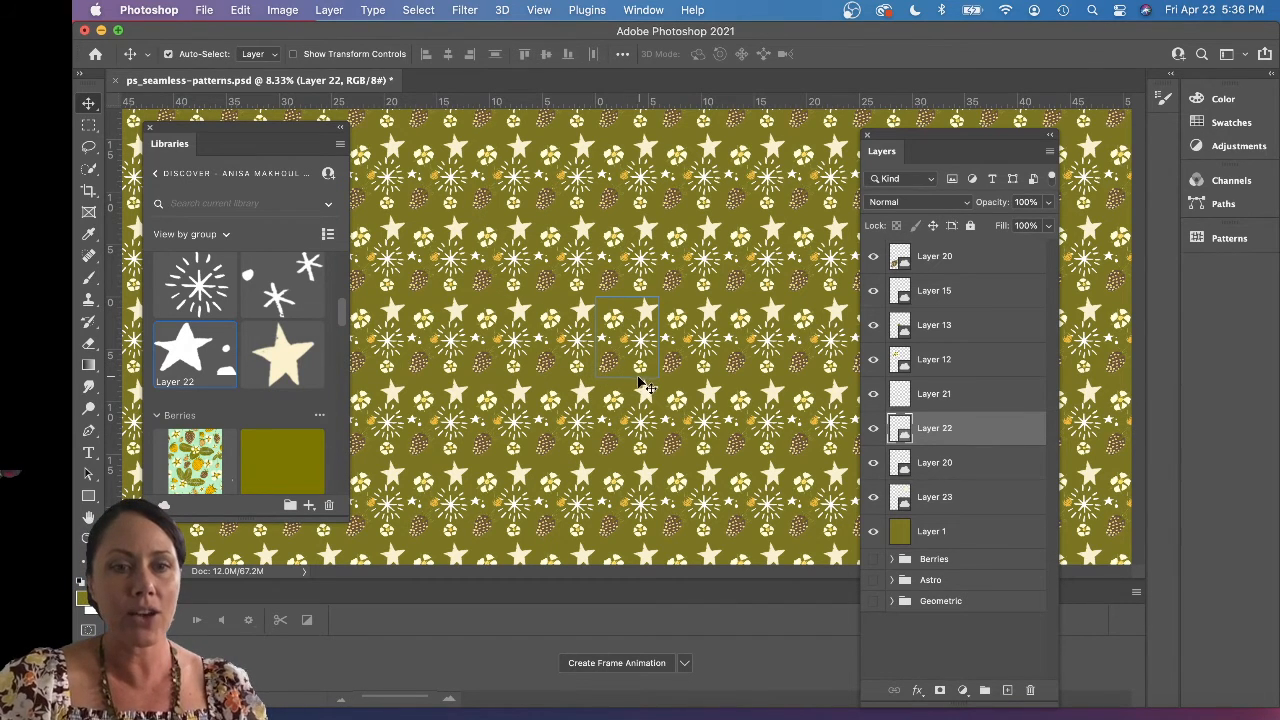
Place the white Layer 21 stars from the library across the canvas's lower edge, scaled to about 496%, at X 900 px, Y 2201 px.
{"action": "left_click_drag", "start_coordinate": [281, 305], "coordinate": [623, 380]}
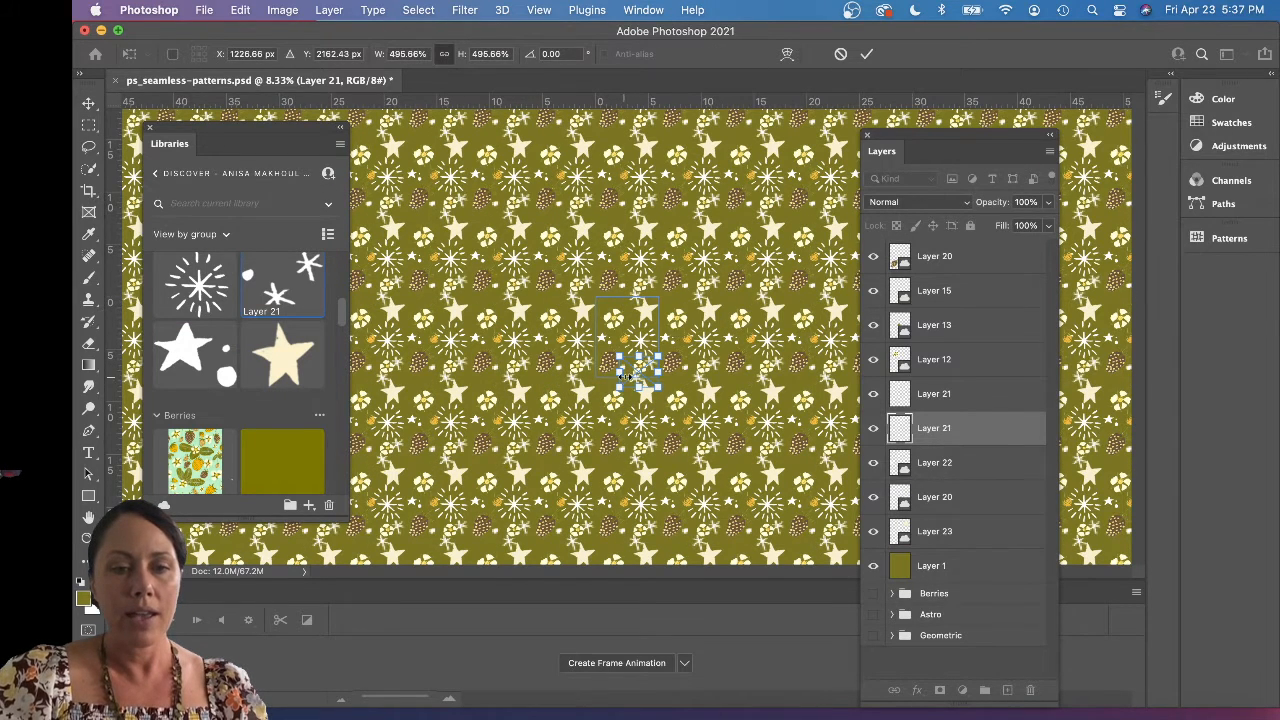
{"action": "left_click_drag", "start_coordinate": [636, 381], "coordinate": [631, 378]}
{"action": "left_click_drag", "start_coordinate": [622, 377], "coordinate": [624, 378]}
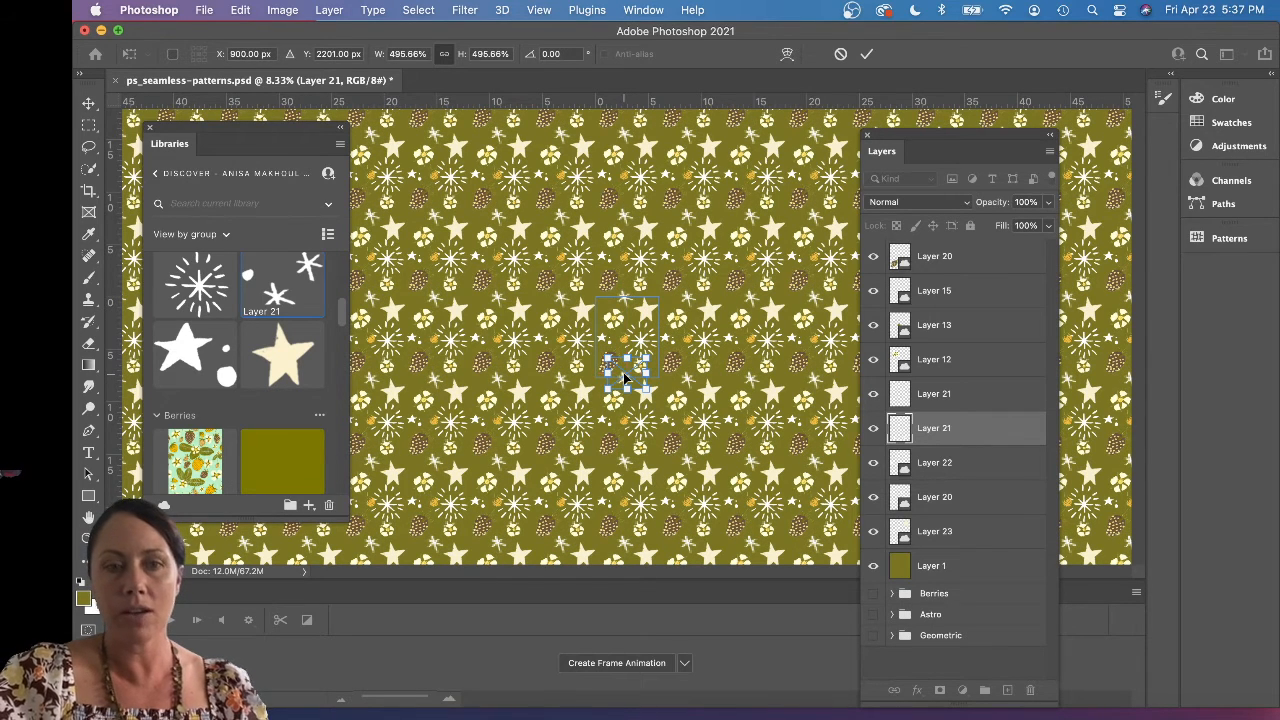
{"action": "key", "text": "Return"}
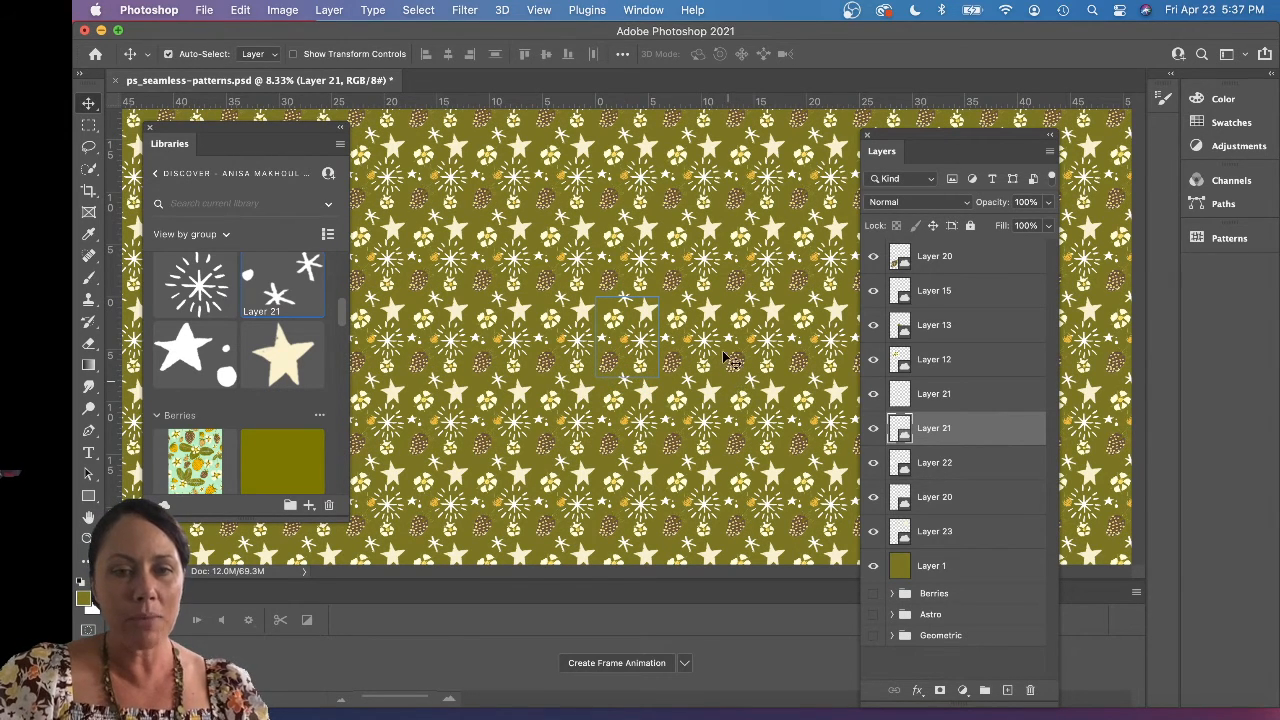
Place the cream Layer 9 flower from the library's Berries group over the canvas's lower right corner and enlarge it.
{"action": "scroll", "coordinate": [278, 406], "scroll_direction": "down", "scroll_amount": 3}
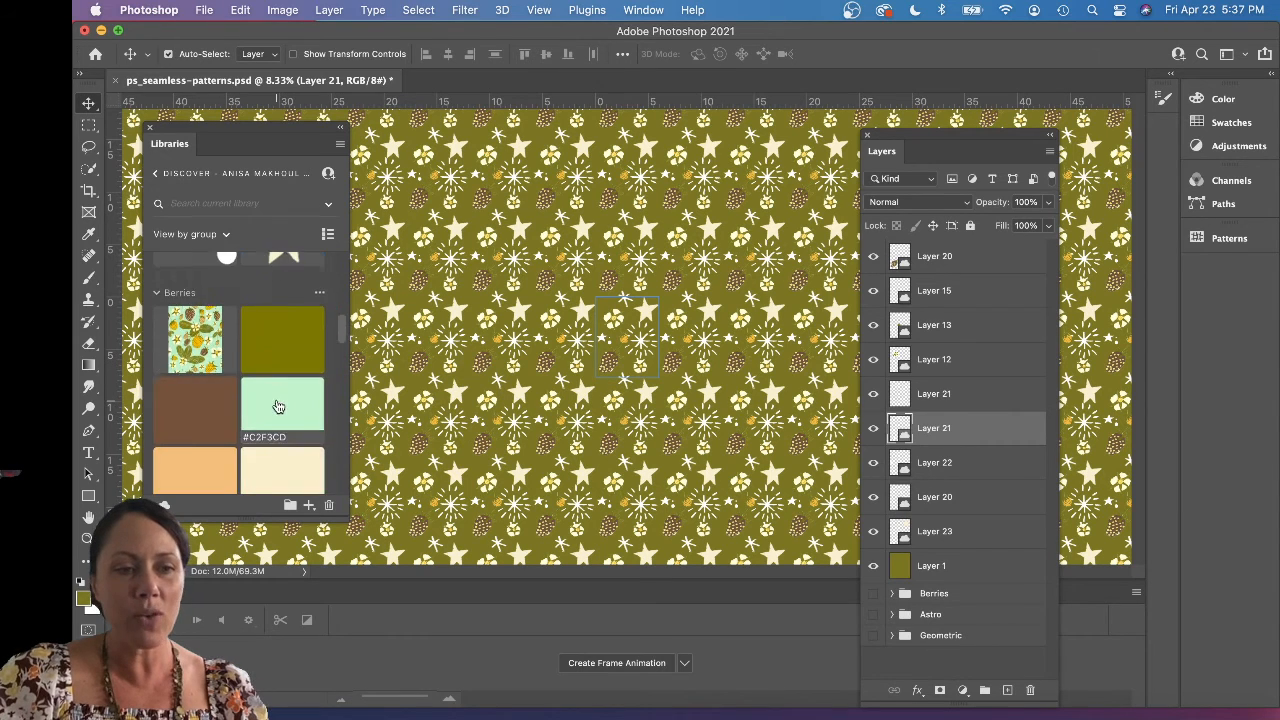
{"action": "scroll", "coordinate": [278, 406], "scroll_direction": "down", "scroll_amount": 5}
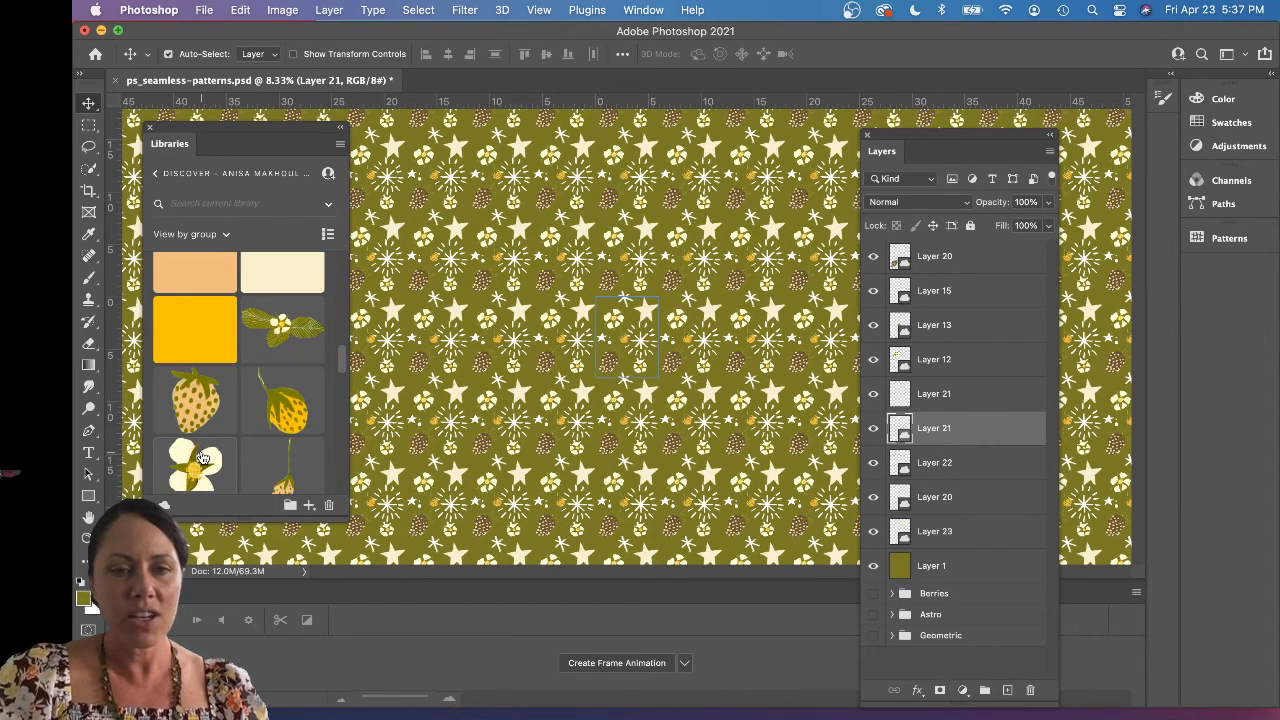
{"action": "left_click_drag", "start_coordinate": [202, 458], "coordinate": [661, 373]}
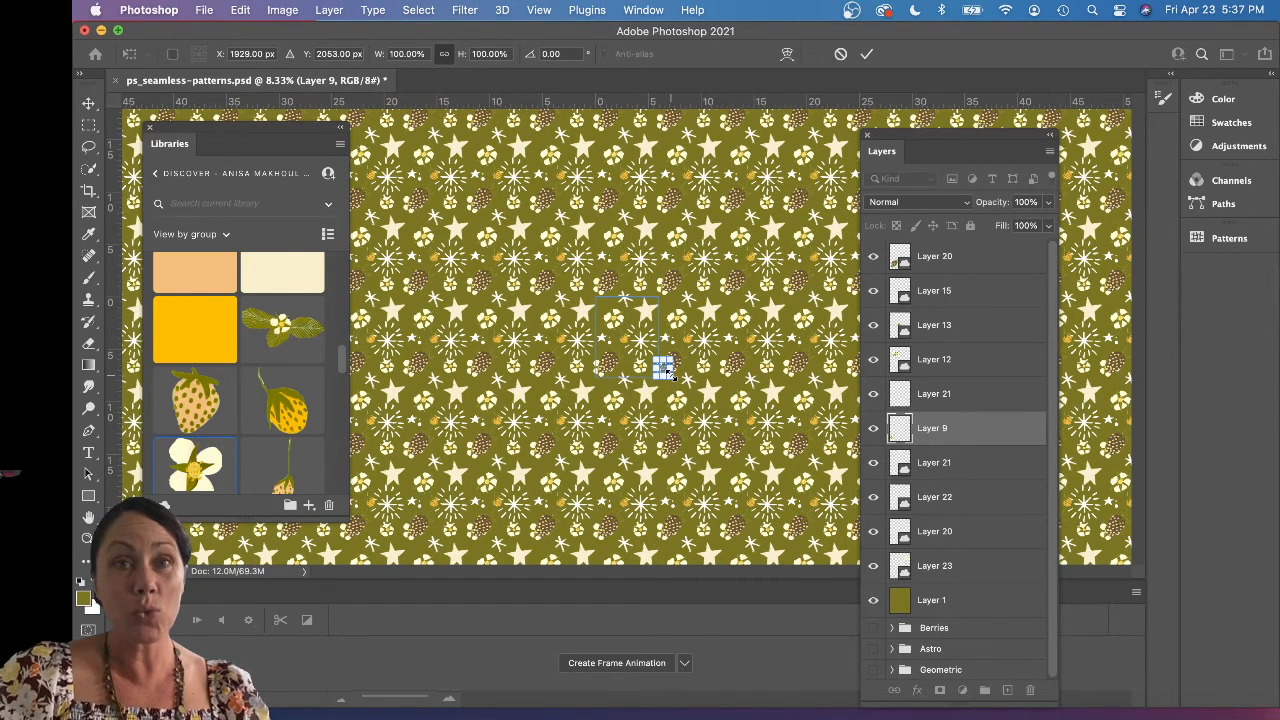
{"action": "left_click_drag", "start_coordinate": [672, 377], "coordinate": [679, 397]}
{"action": "key", "text": "Return"}
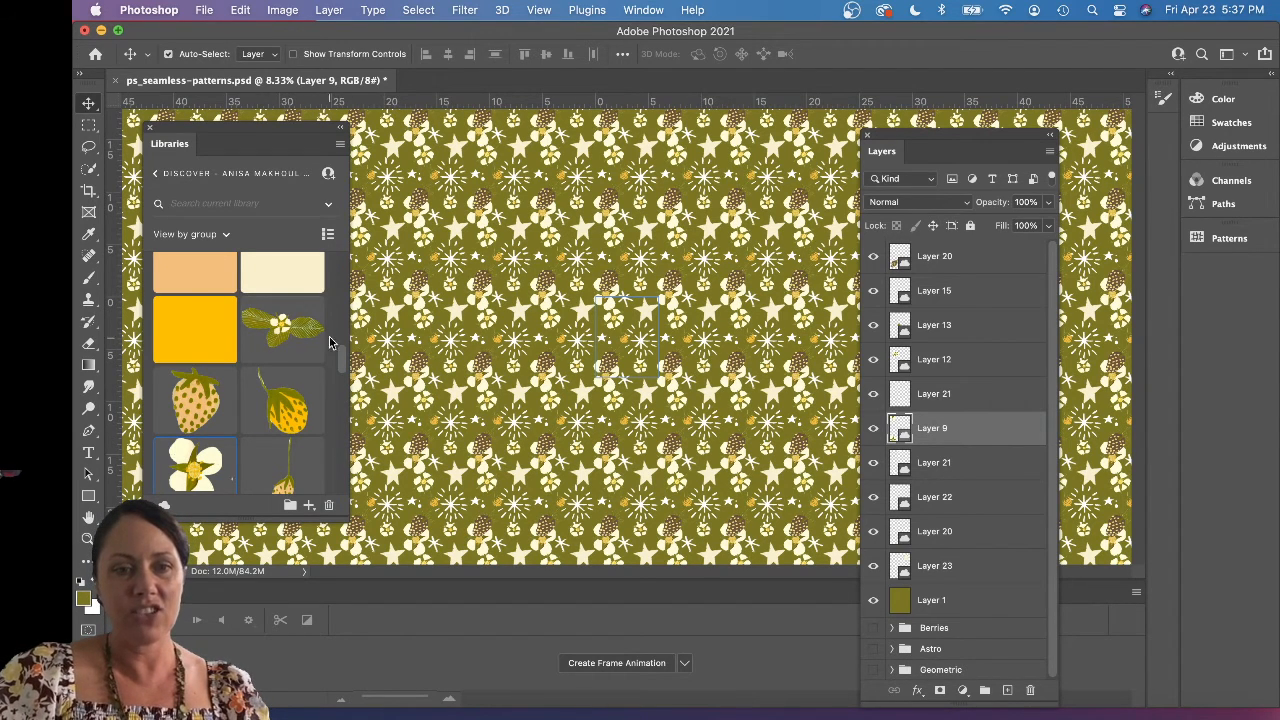
Place another white Layer 20 starburst just below the canvas near its left edge, scaled to about 159%, at about X 137 px, Y 3083 px.
{"action": "scroll", "coordinate": [213, 372], "scroll_direction": "up", "scroll_amount": 10}
{"action": "scroll", "coordinate": [213, 372], "scroll_direction": "down", "scroll_amount": 3}
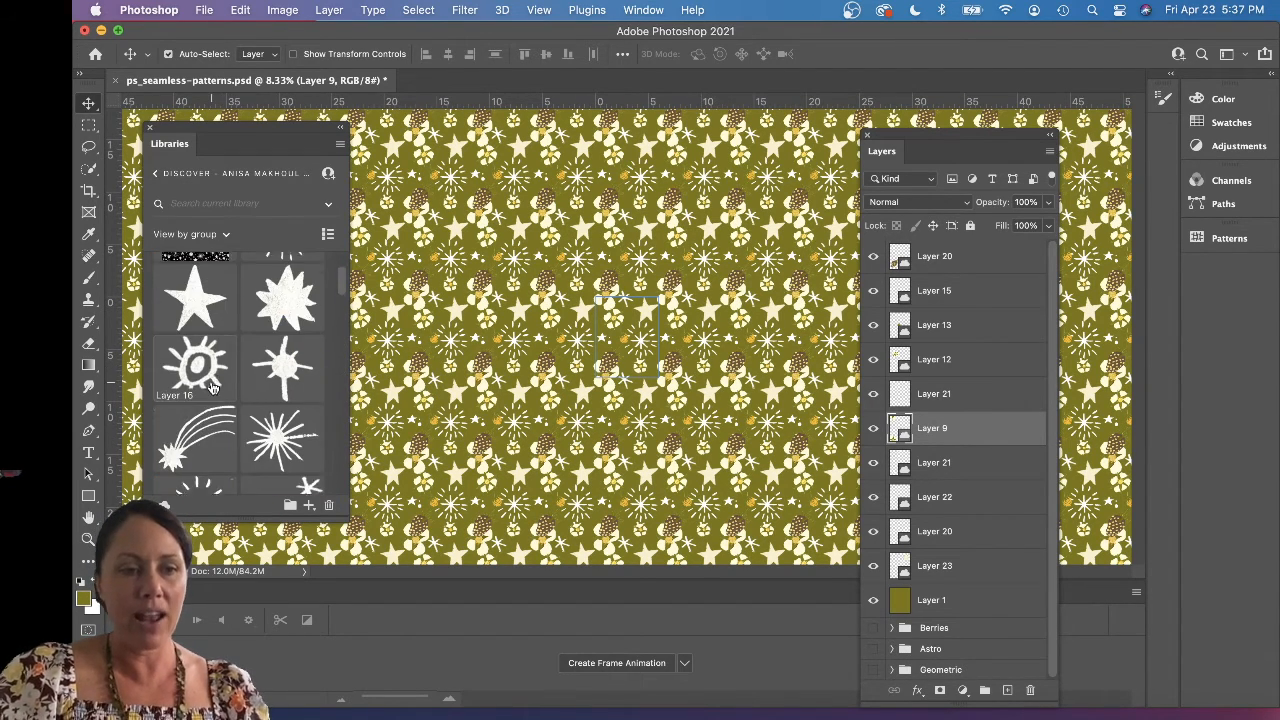
{"action": "left_click_drag", "start_coordinate": [205, 430], "coordinate": [588, 402]}
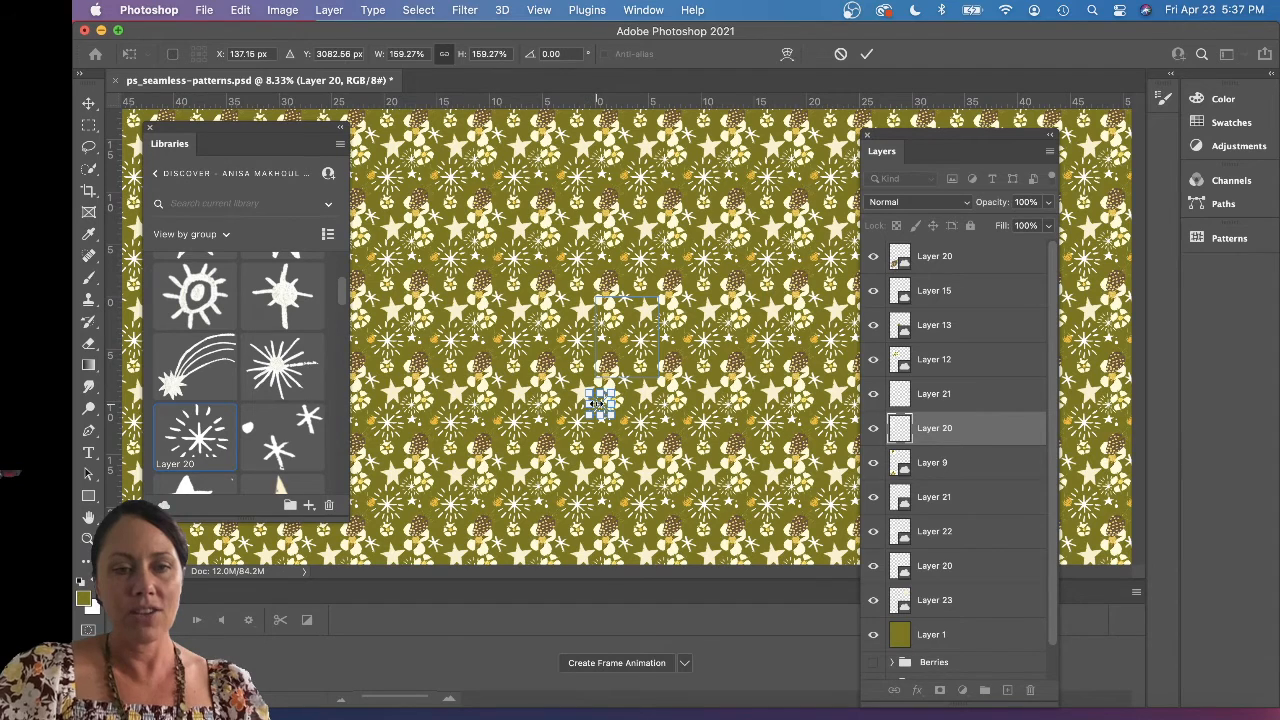
{"action": "key", "text": "Return"}
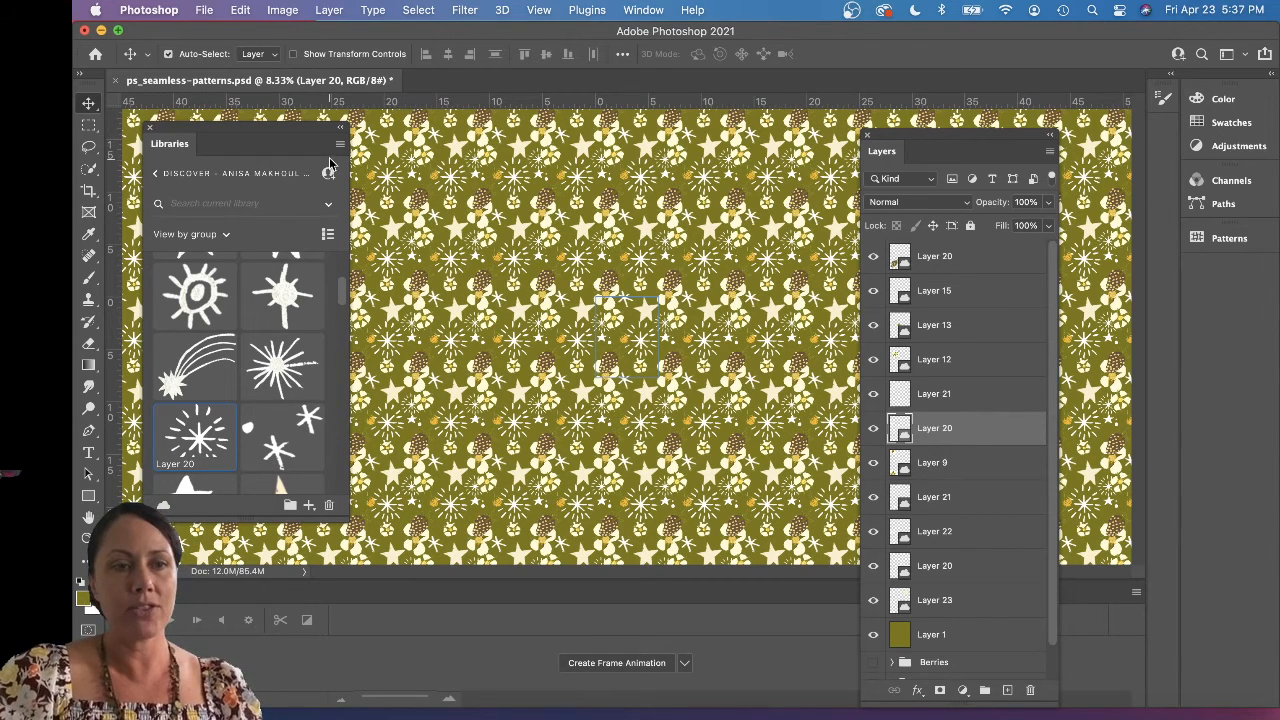
Close the Libraries and Layers panels and capture a screenshot of the repeating pattern area.
{"action": "left_click", "coordinate": [148, 128]}
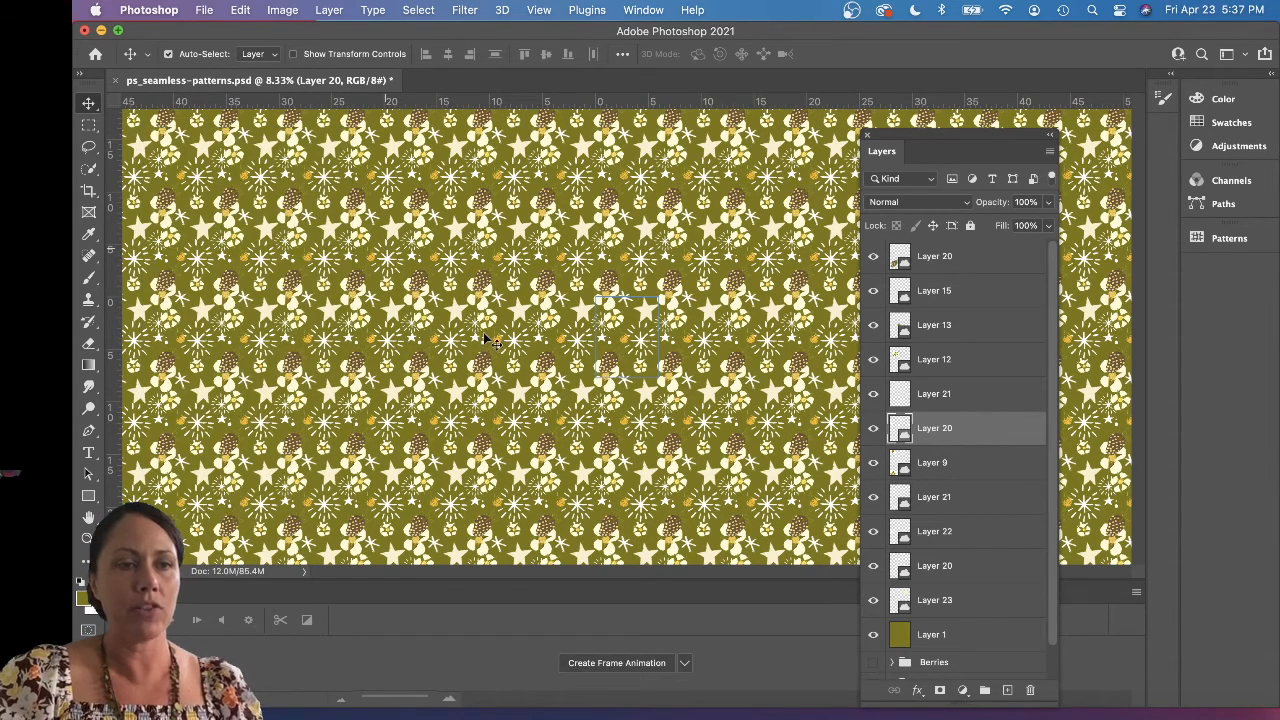
{"action": "left_click", "coordinate": [868, 135]}
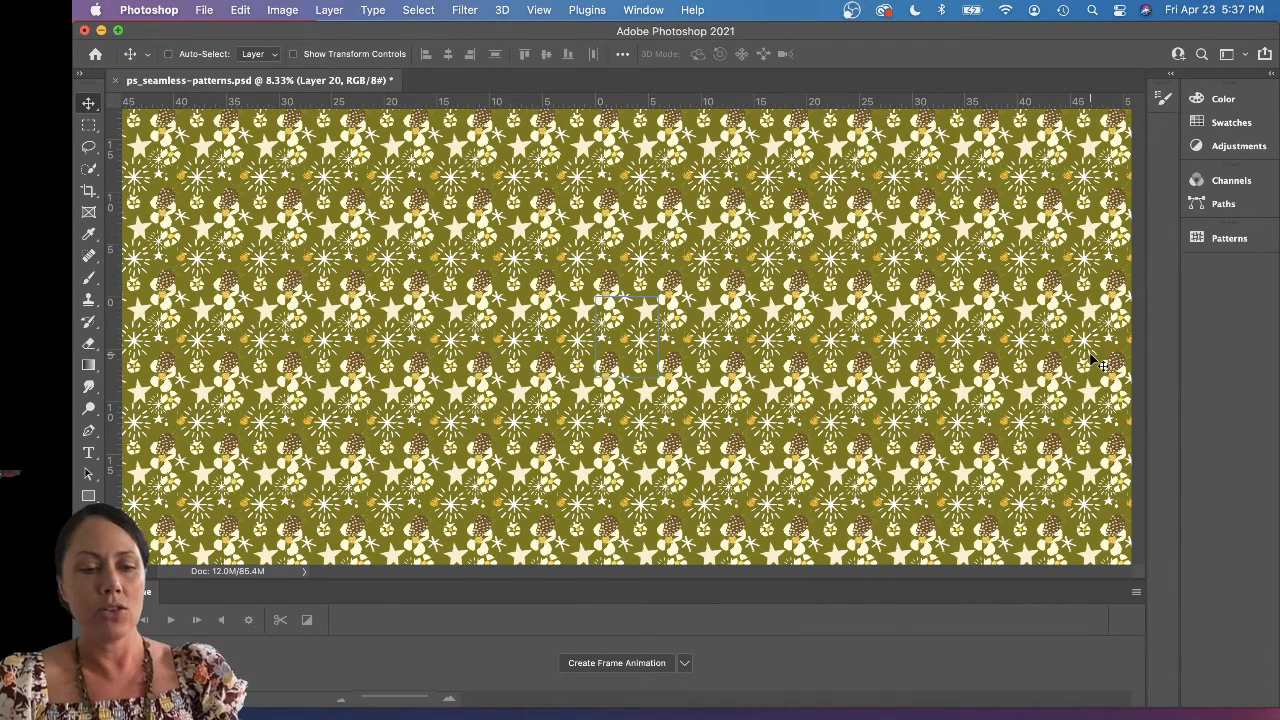
{"action": "key", "text": "shift+super+4"}
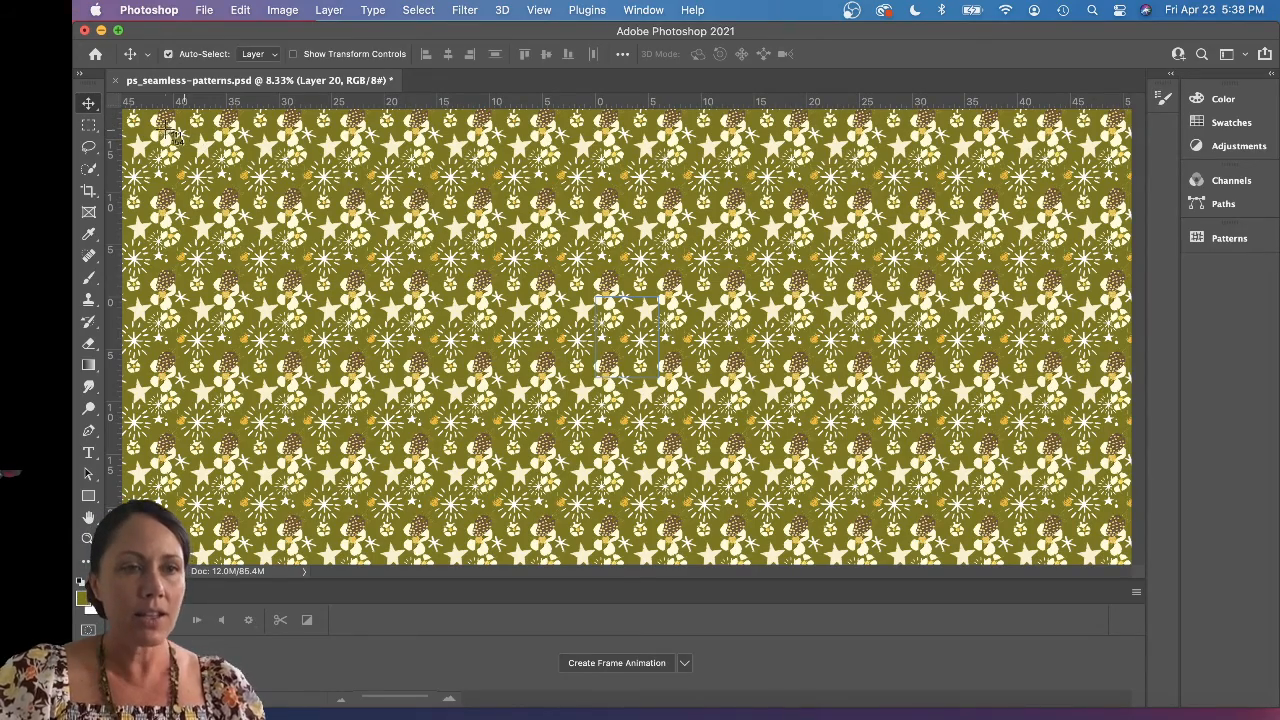
{"action": "left_click_drag", "start_coordinate": [158, 120], "coordinate": [1040, 527]}
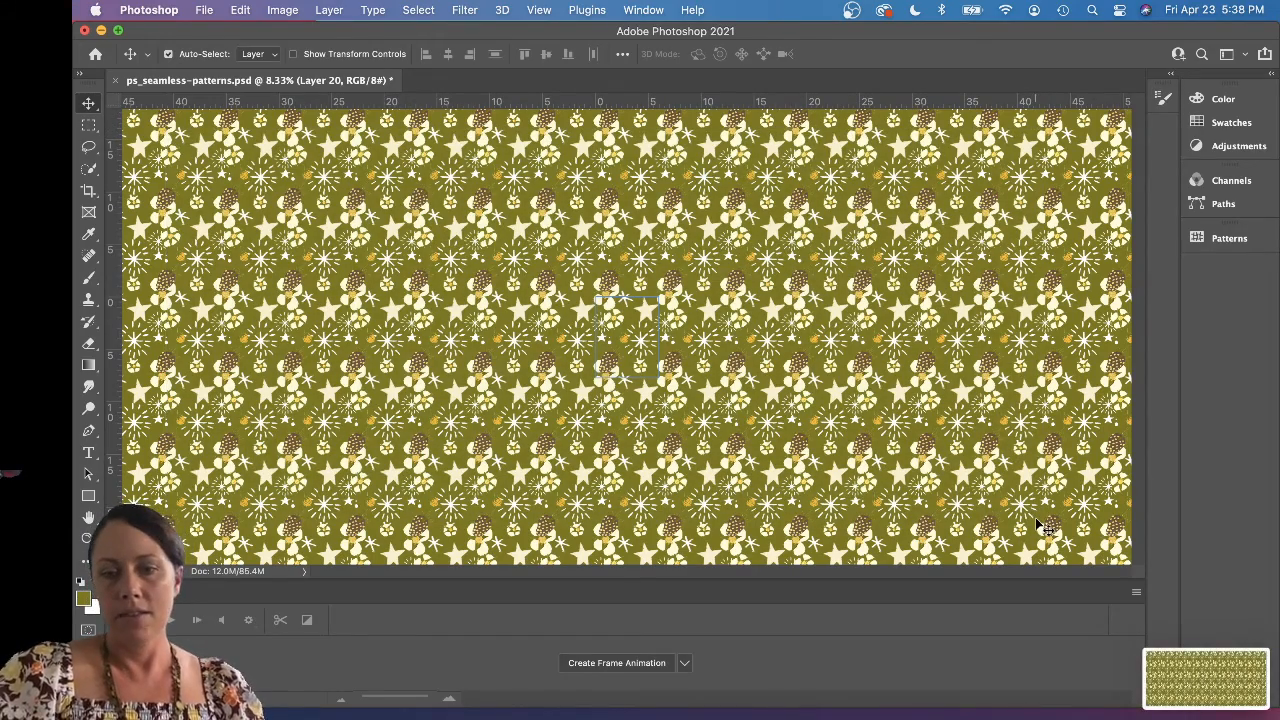
Open the captured screenshot to review the repeating pattern, move its window lower, and close it.
{"action": "key", "text": "ctrl+Up"}
{"action": "key", "text": "Escape"}
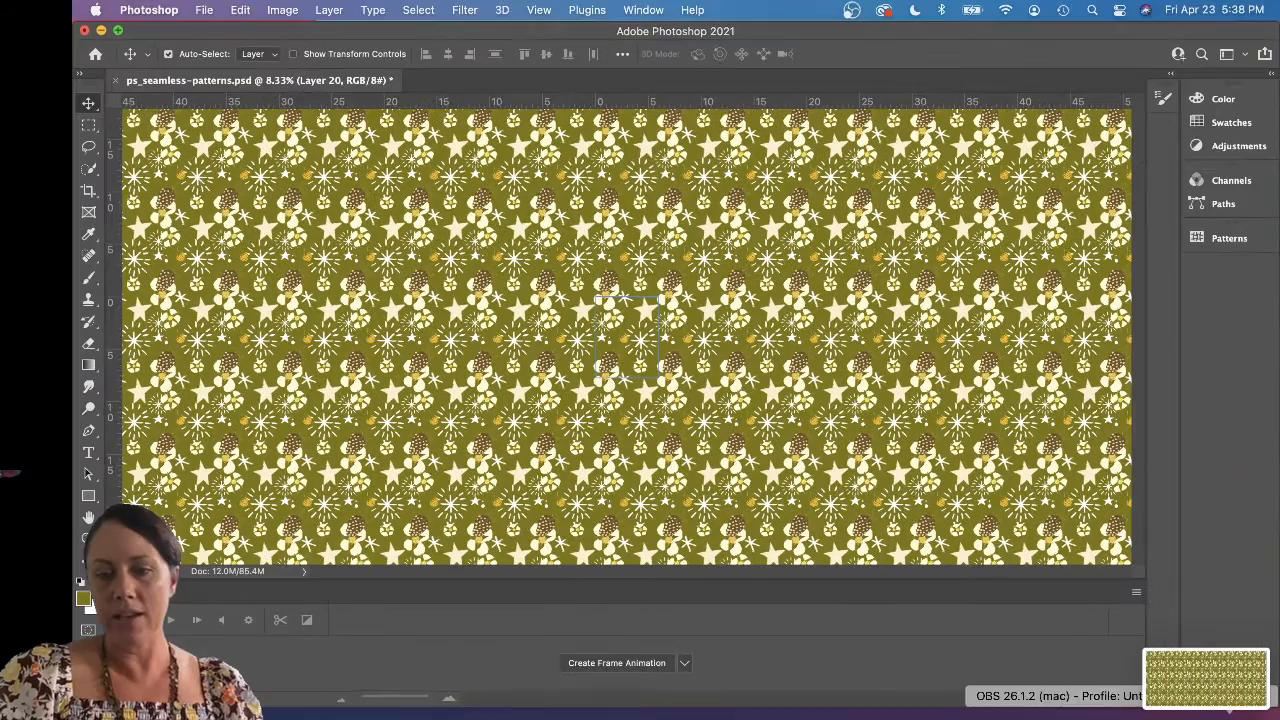
{"action": "left_click", "coordinate": [1205, 678]}
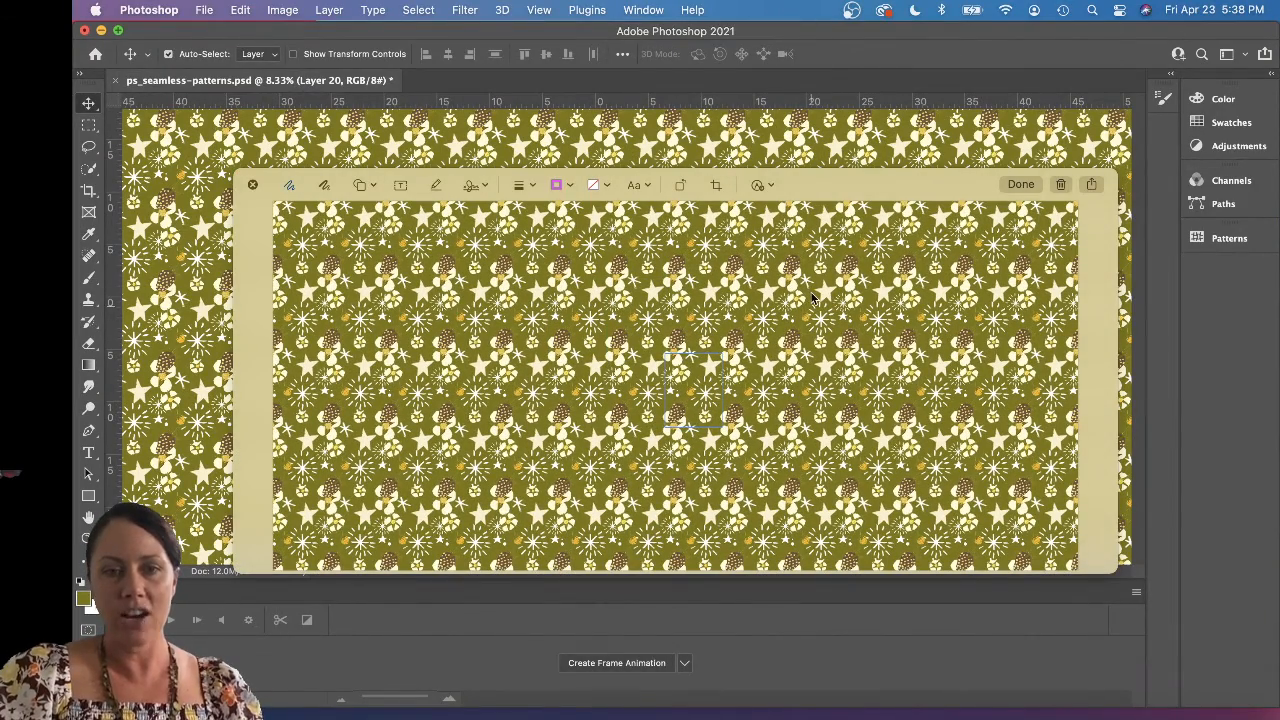
{"action": "left_click_drag", "start_coordinate": [841, 194], "coordinate": [829, 246]}
{"action": "left_click", "coordinate": [370, 175]}
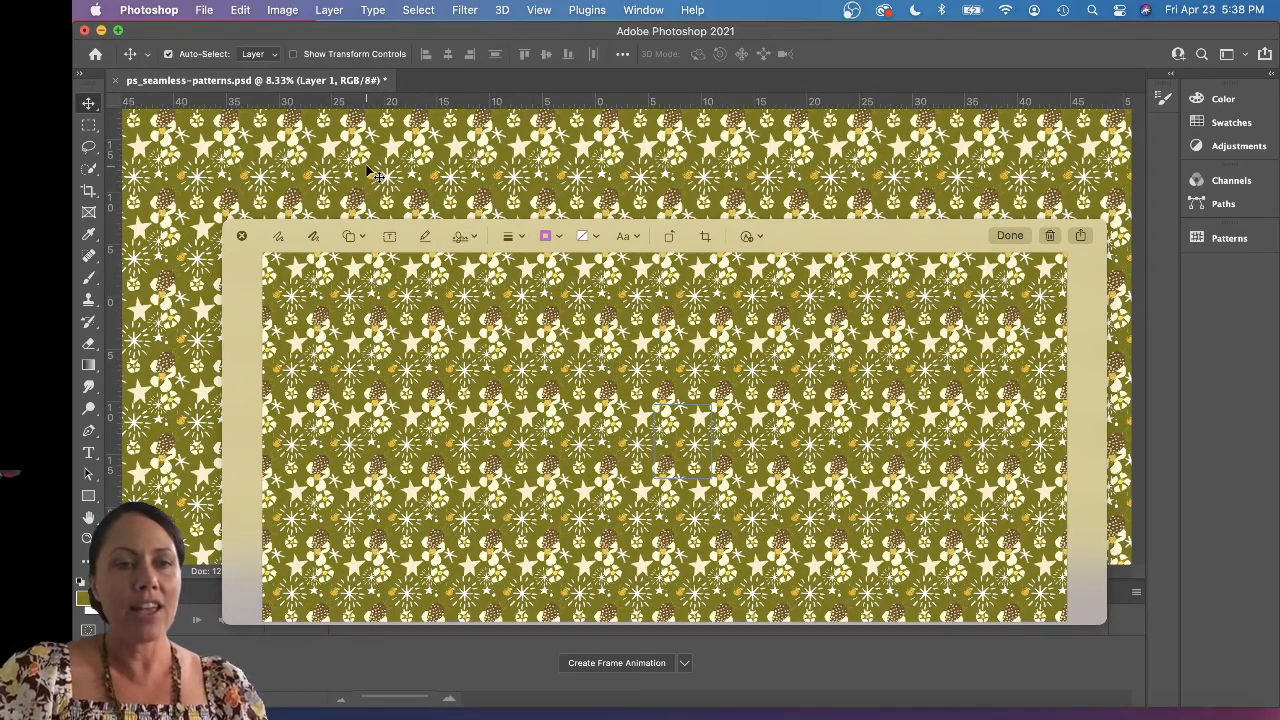
{"action": "left_click", "coordinate": [1009, 236]}
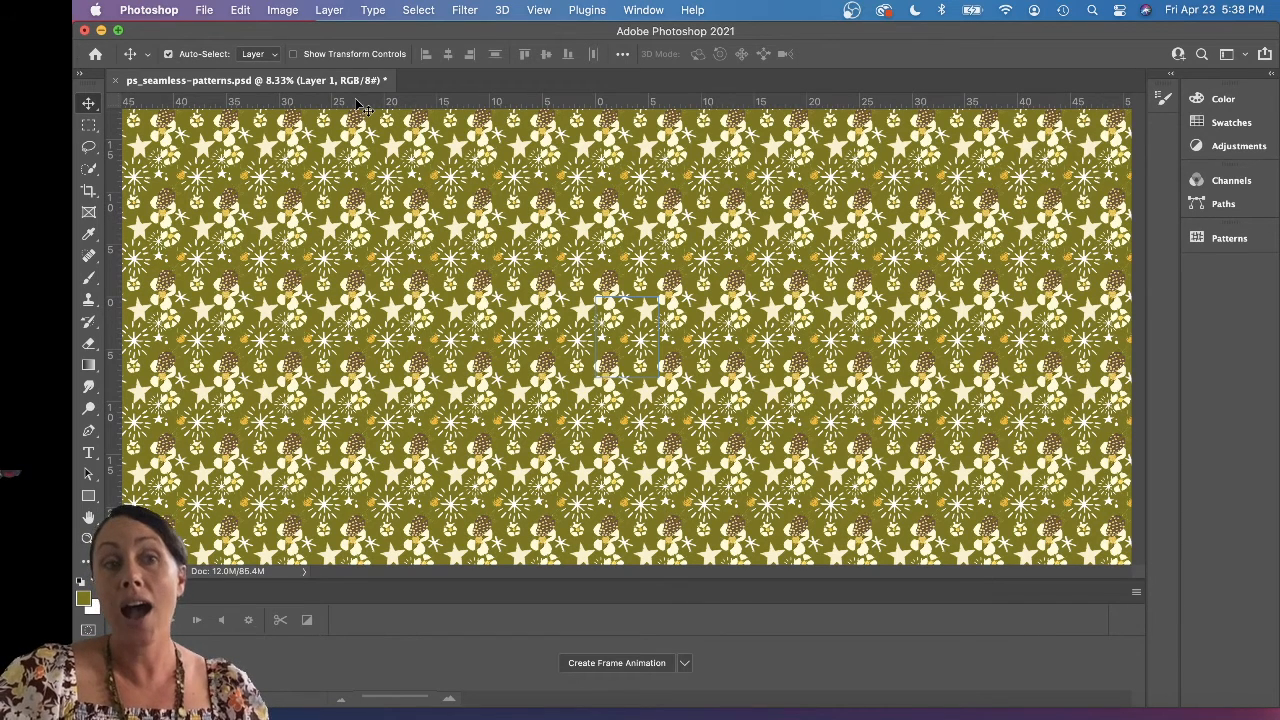
Quick-export the pattern tile as ps_seamless-patterns.png to the iCloud Desktop folder.
{"action": "left_click", "coordinate": [206, 9]}
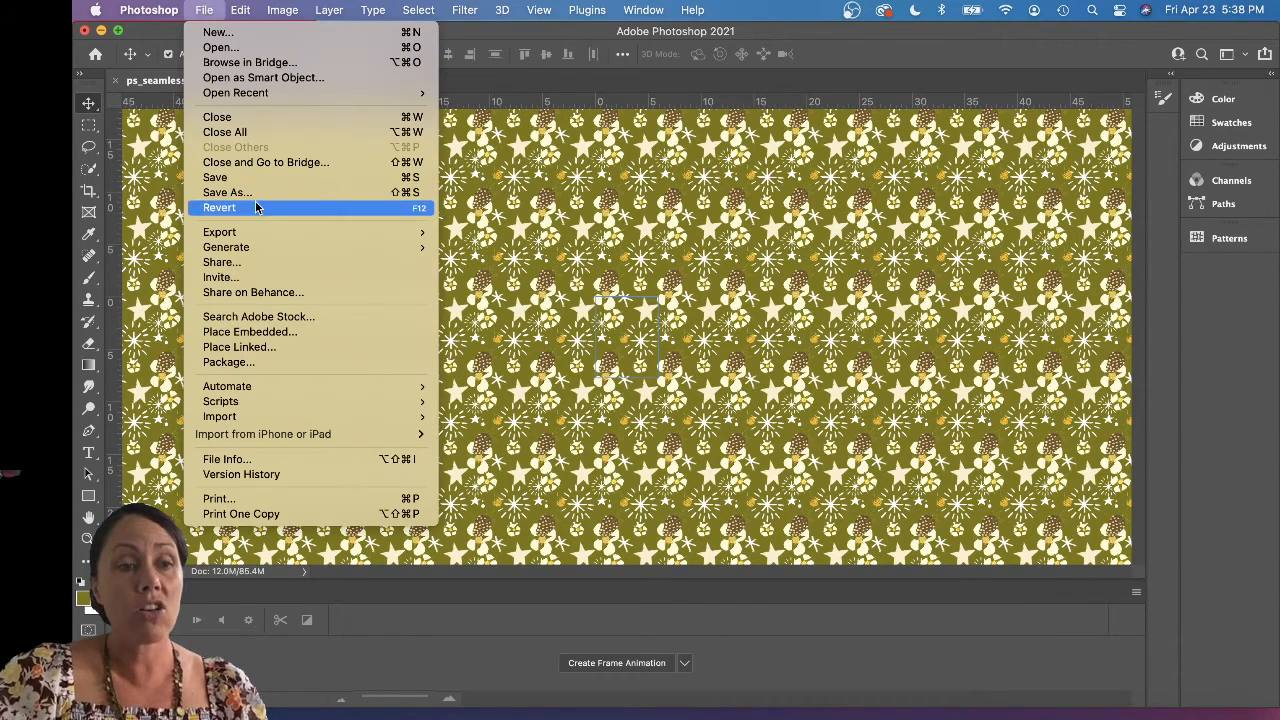
{"action": "mouse_move", "coordinate": [266, 232]}
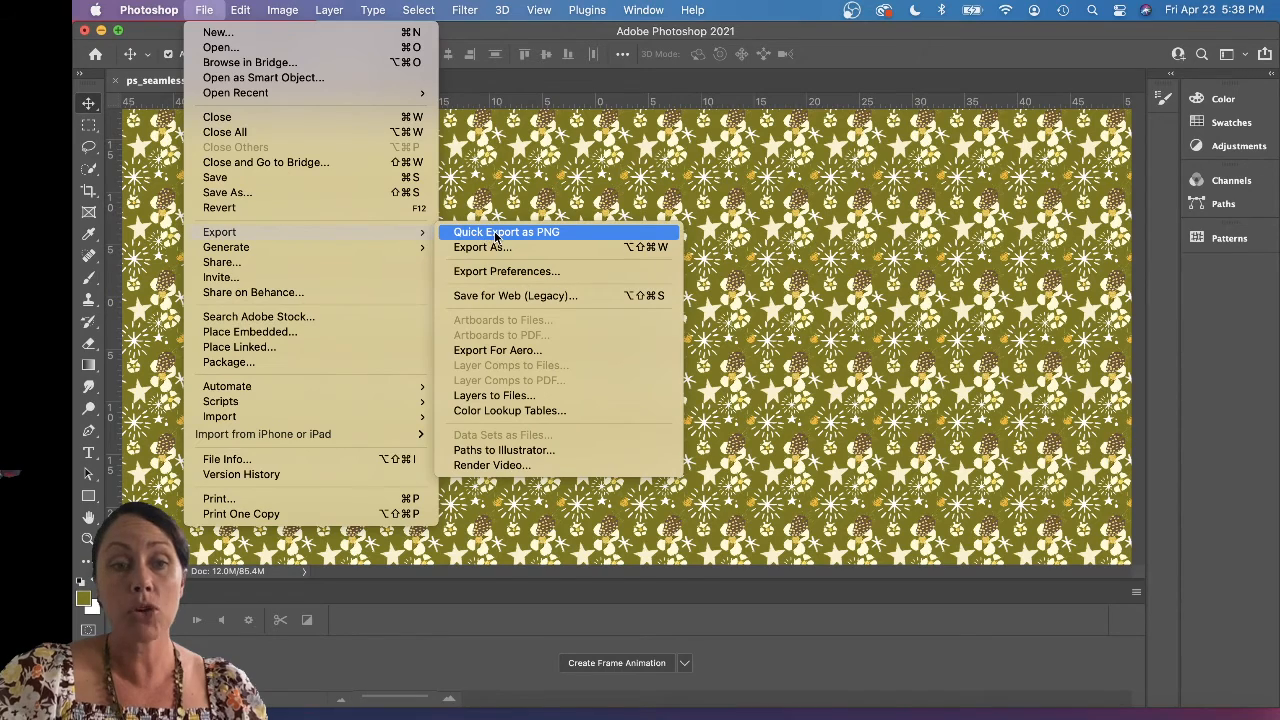
{"action": "left_click", "coordinate": [496, 236]}
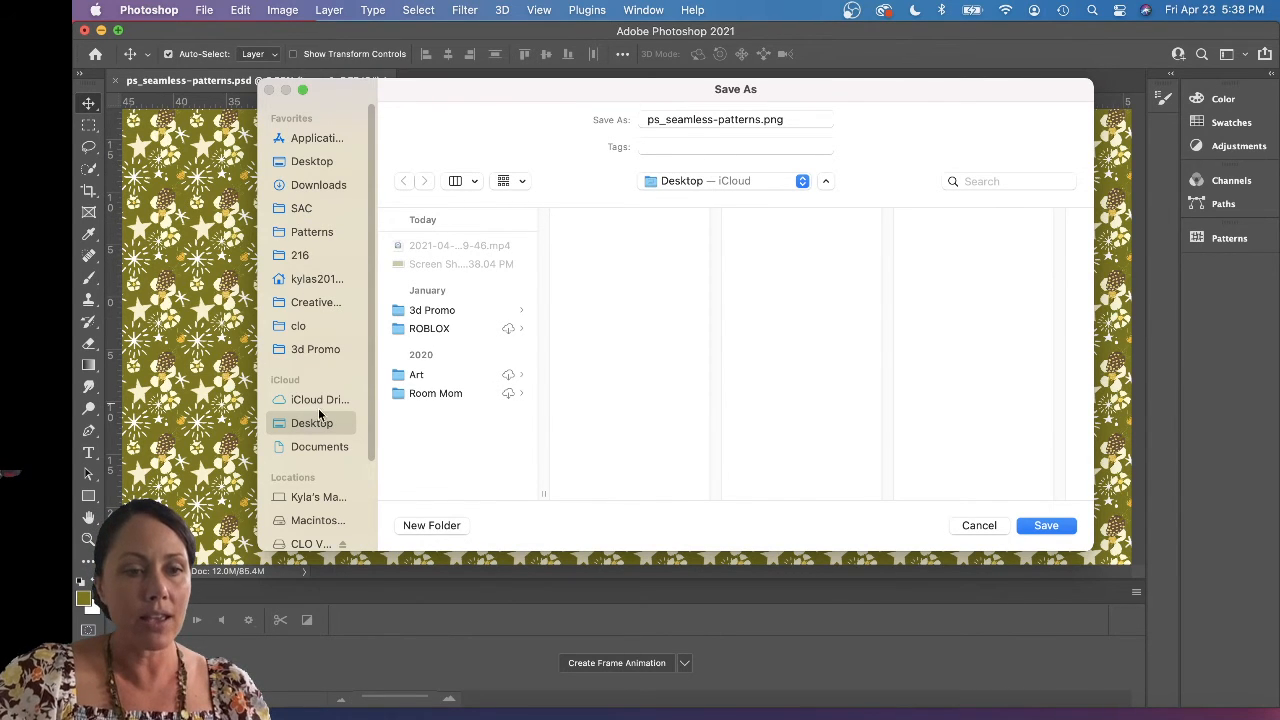
{"action": "left_click", "coordinate": [1046, 525]}
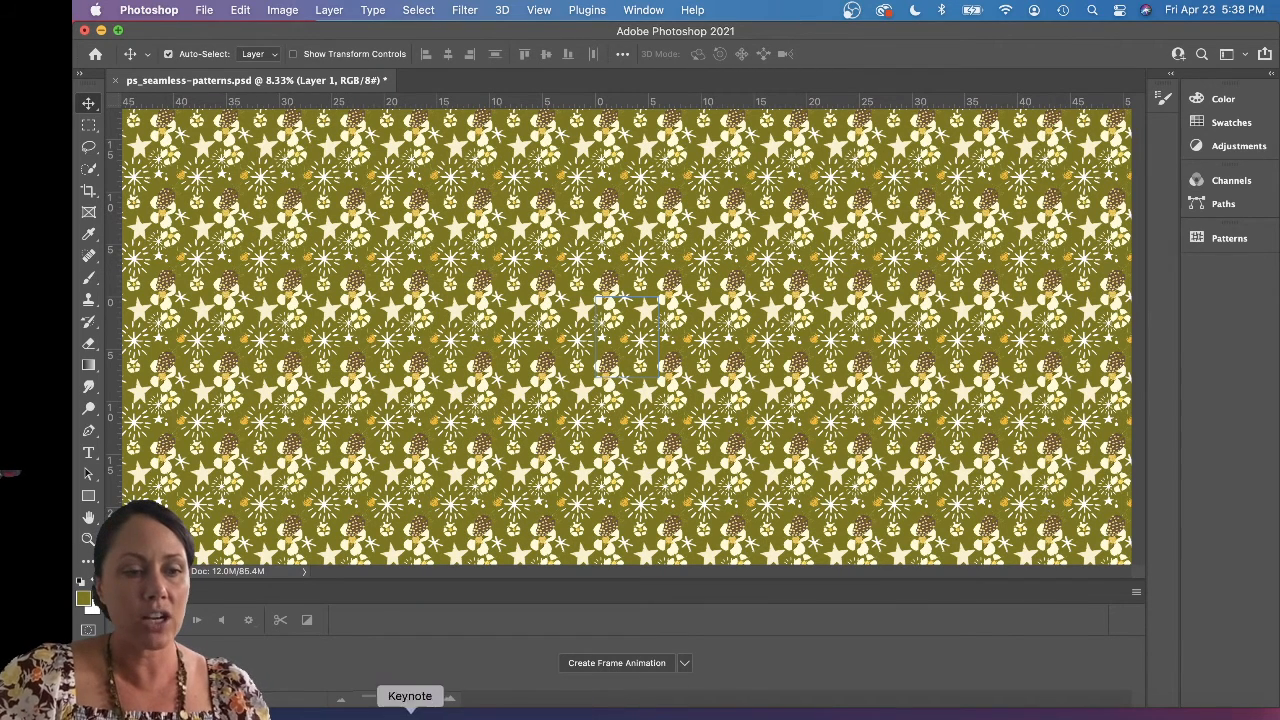
Switch to Finder and open ps_seamless-patterns.png from the Desktop in Preview to examine the exported tile.
{"action": "left_click", "coordinate": [150, 718]}
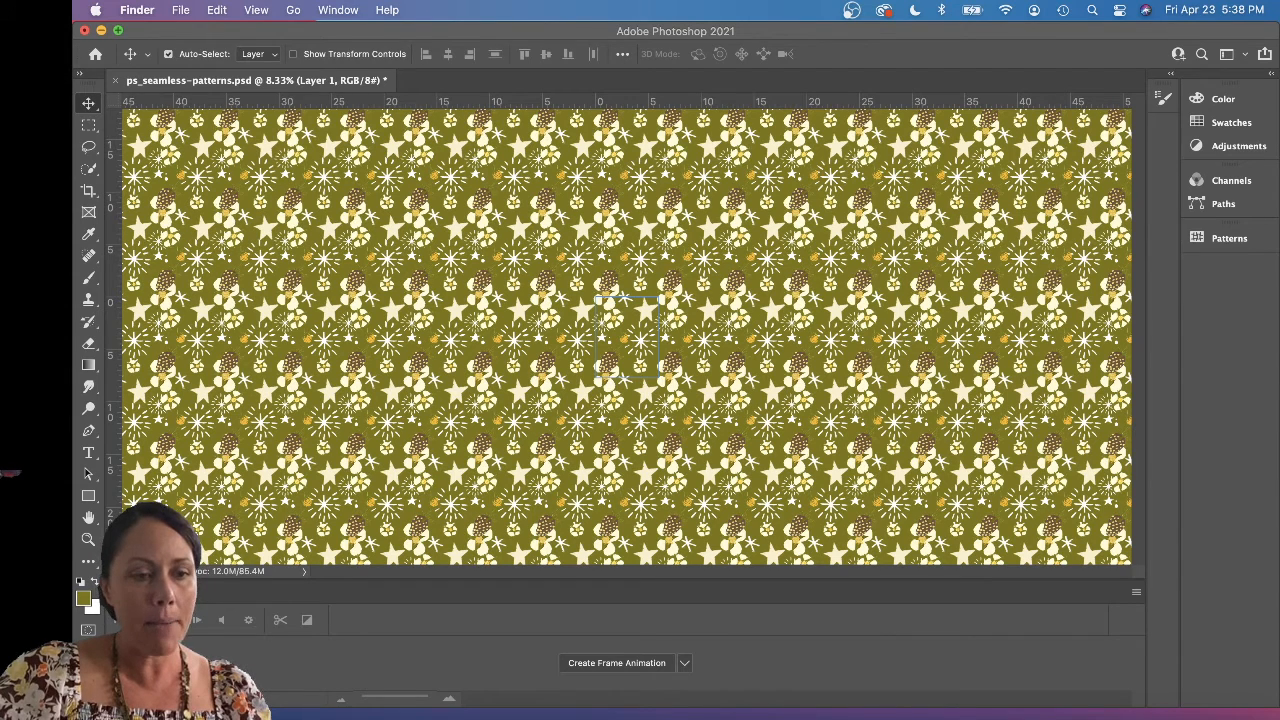
{"action": "right_click", "coordinate": [141, 718]}
{"action": "left_click", "coordinate": [141, 716]}
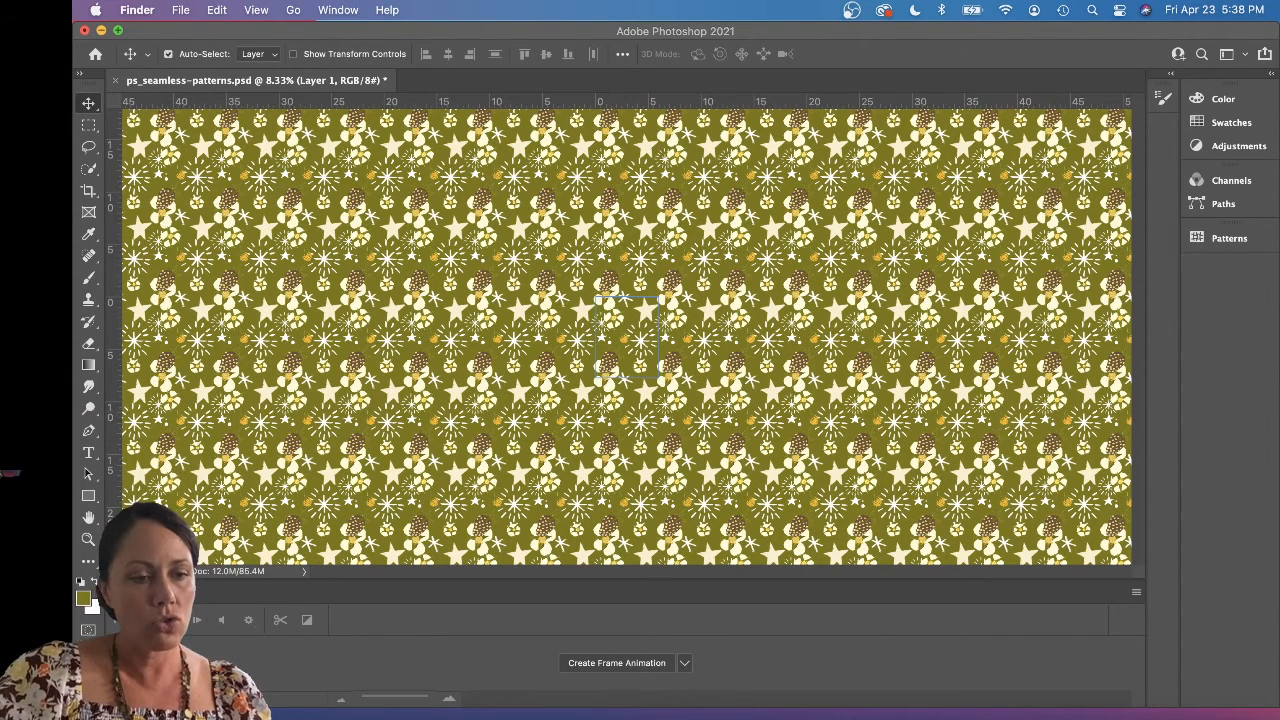
{"action": "right_click", "coordinate": [141, 718]}
{"action": "left_click", "coordinate": [117, 427]}
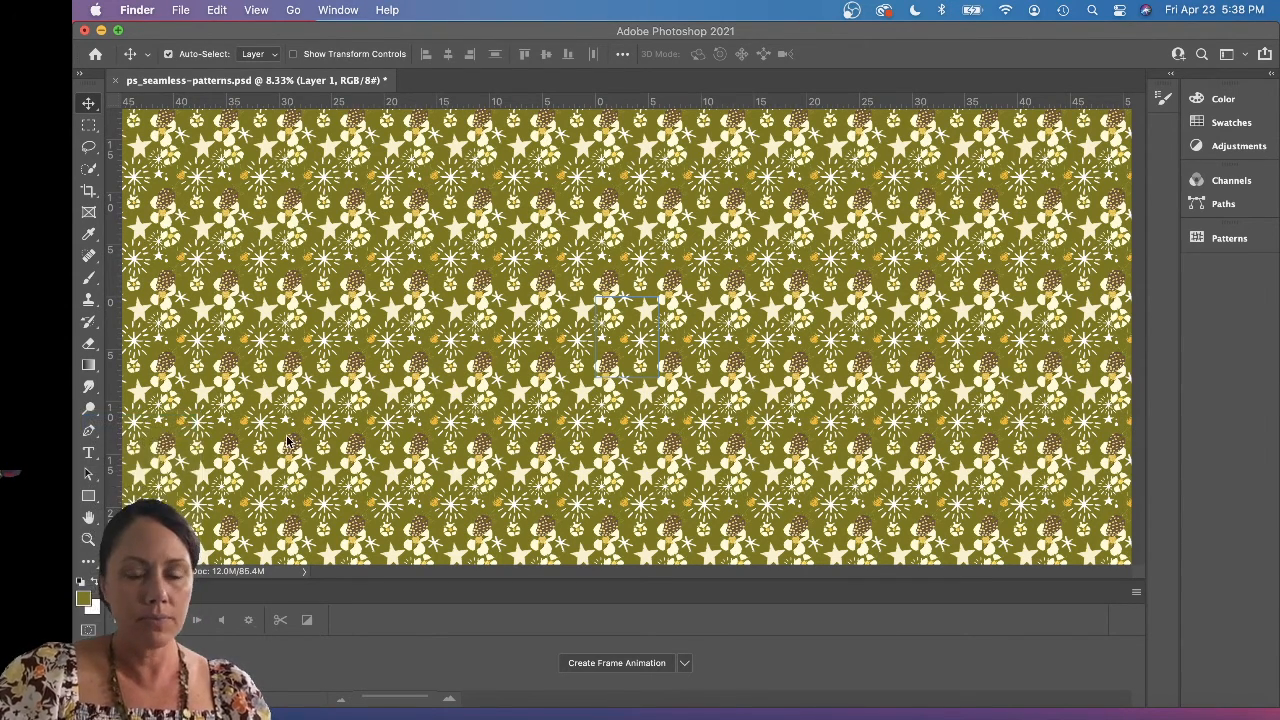
{"action": "left_click", "coordinate": [325, 379]}
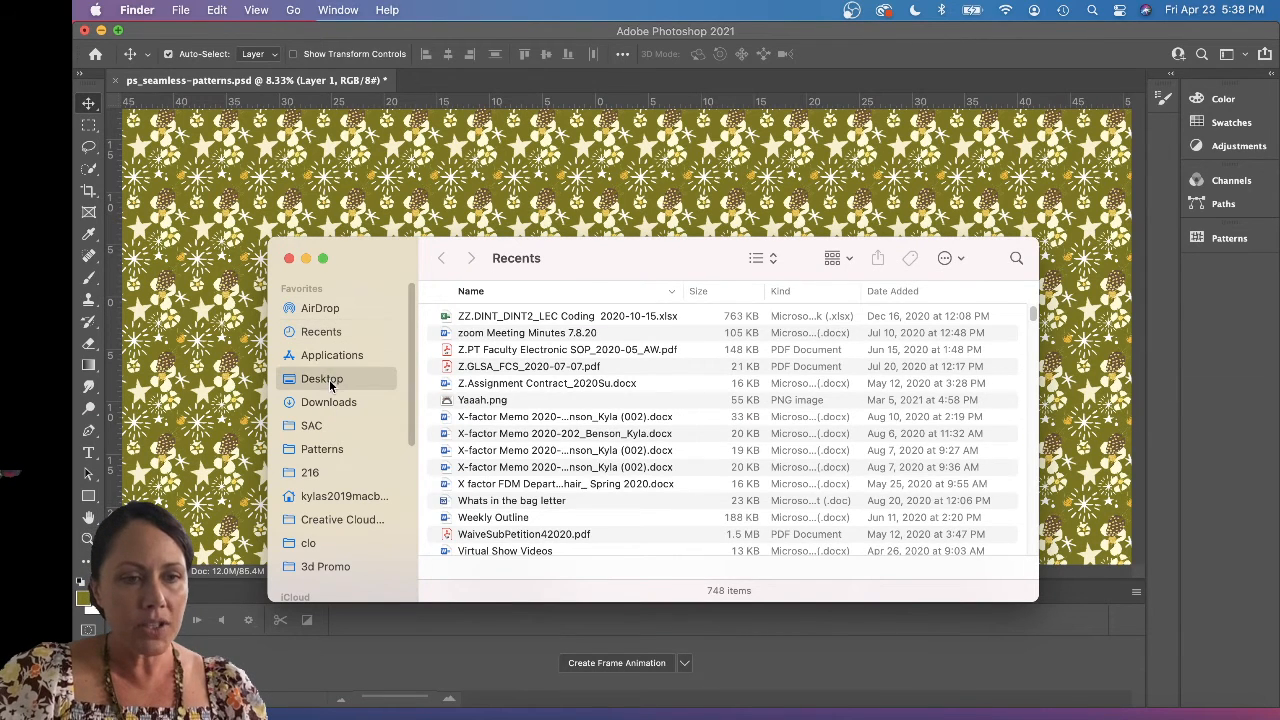
{"action": "left_click", "coordinate": [467, 340]}
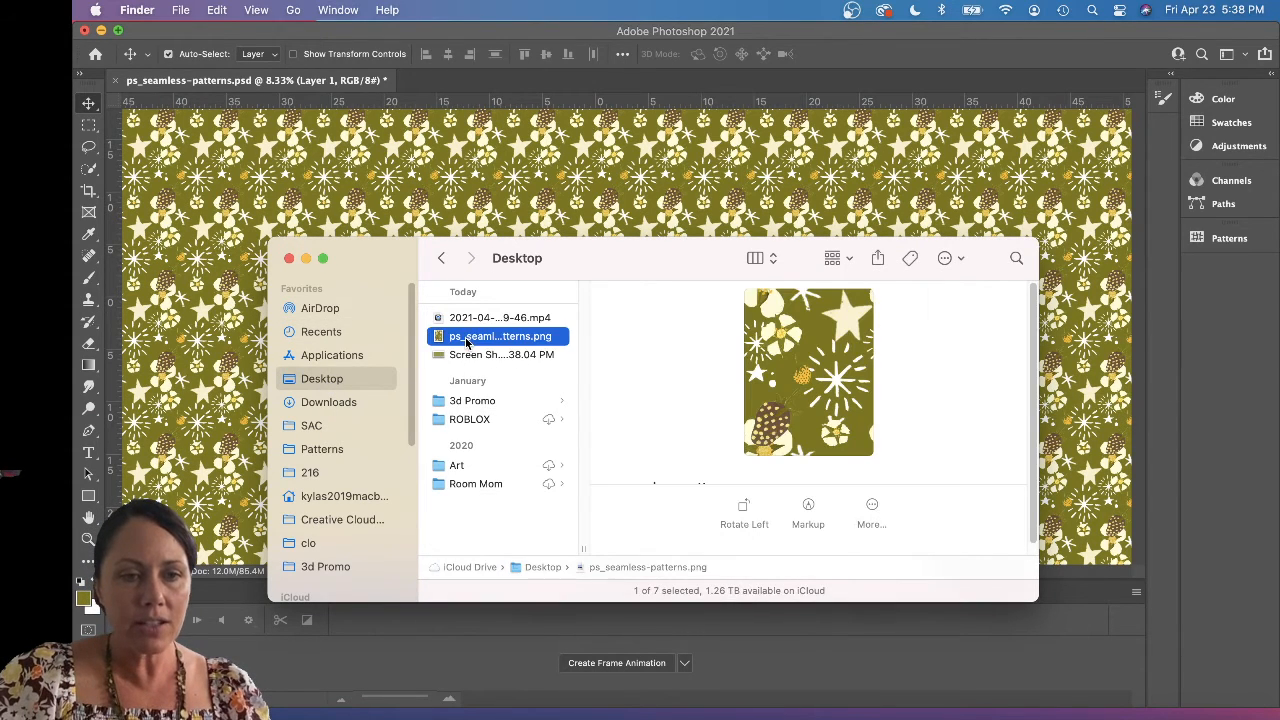
{"action": "double_click", "coordinate": [467, 340]}
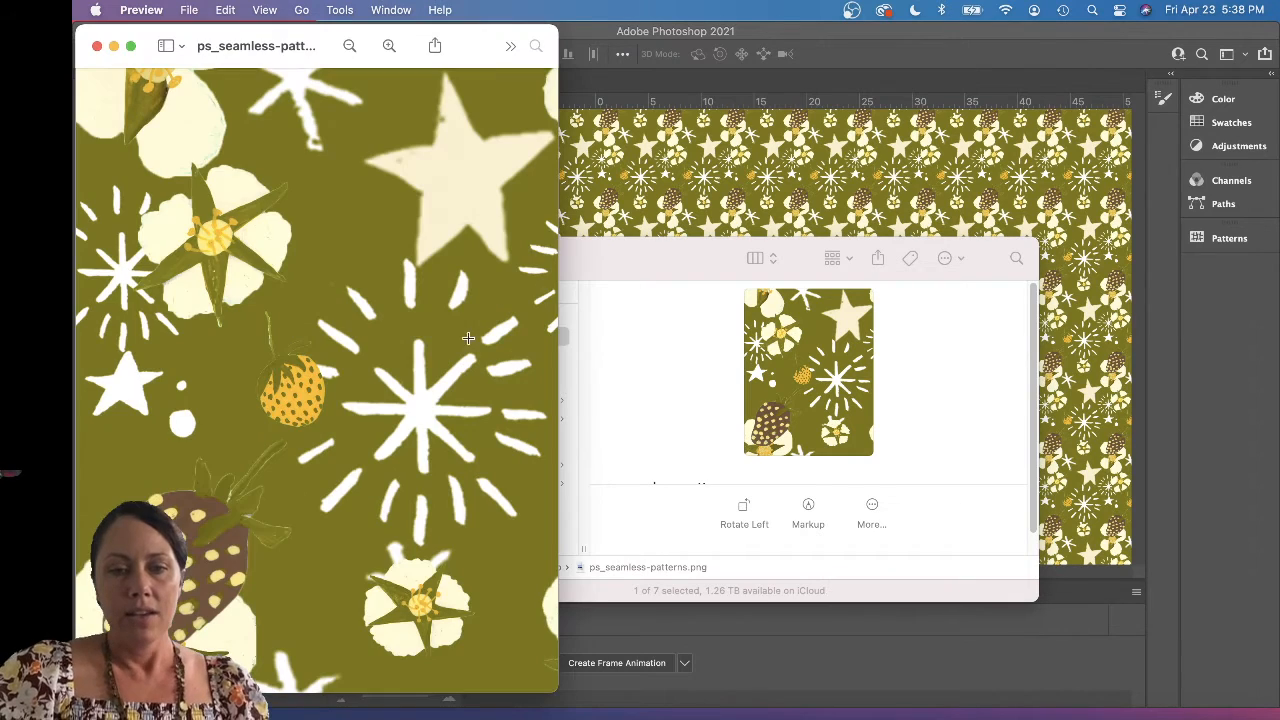
{"action": "left_click_drag", "start_coordinate": [479, 56], "coordinate": [645, 52]}
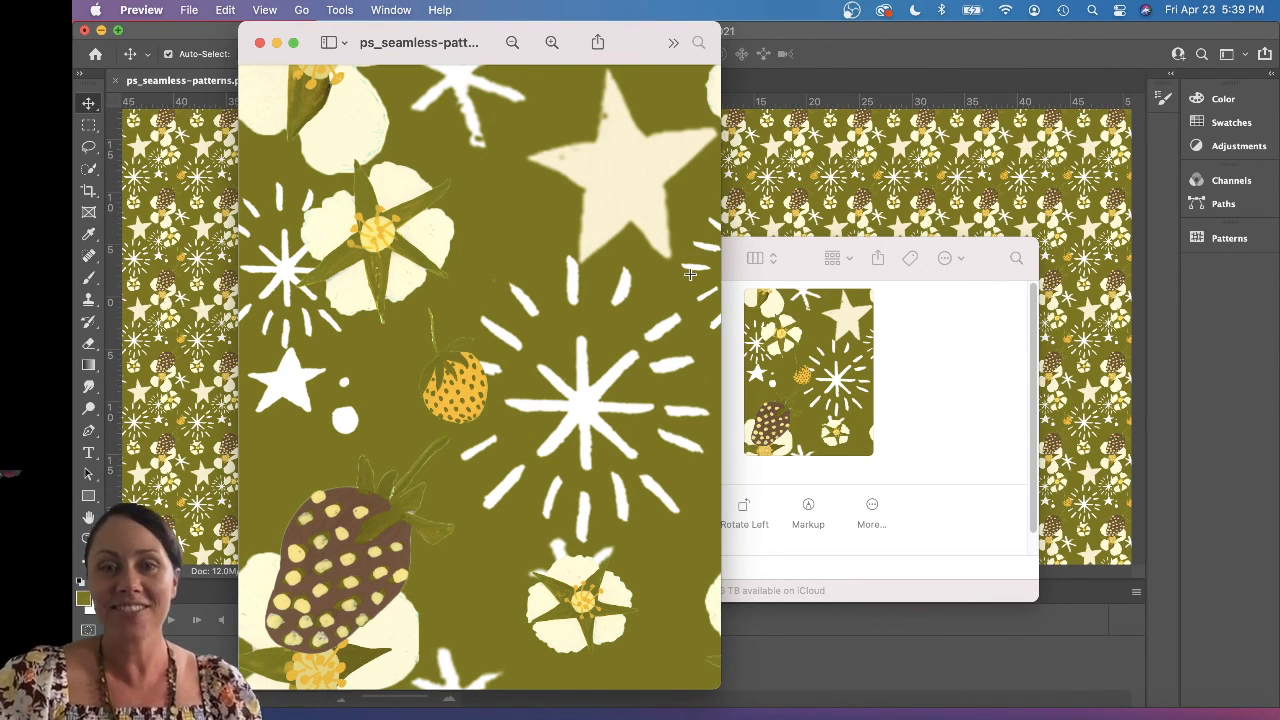
{"action": "left_click", "coordinate": [852, 11]}
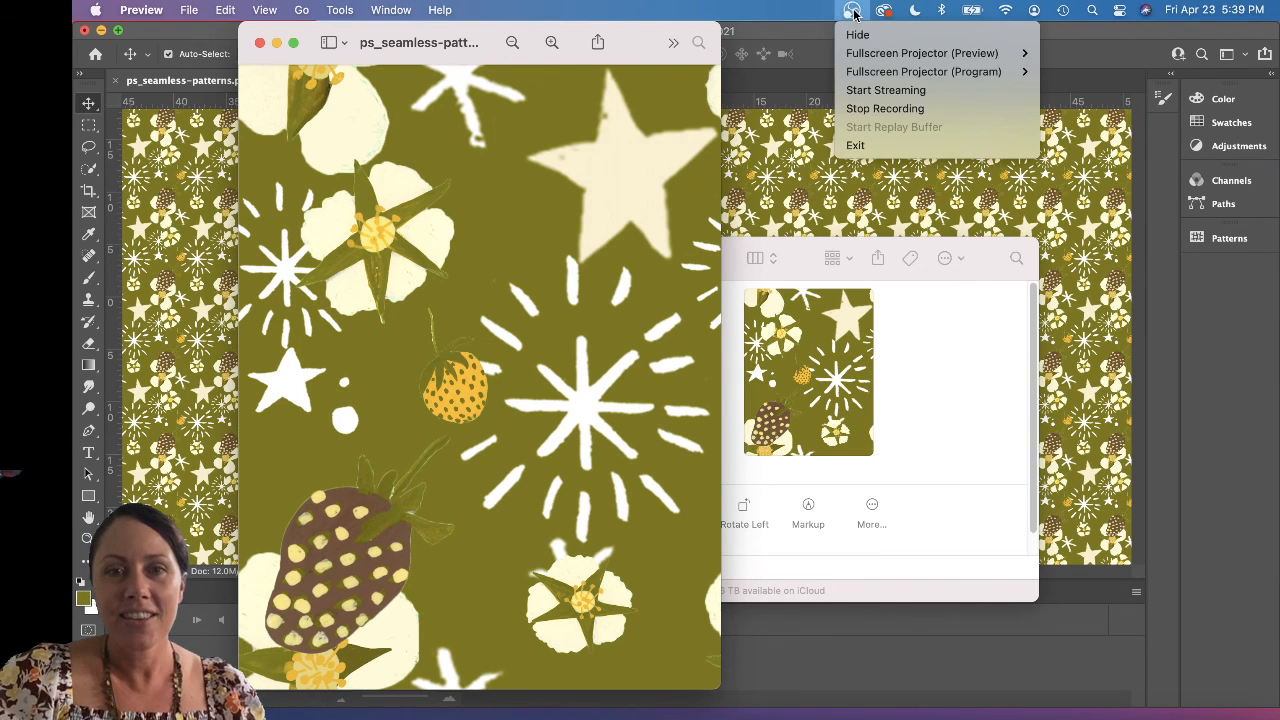